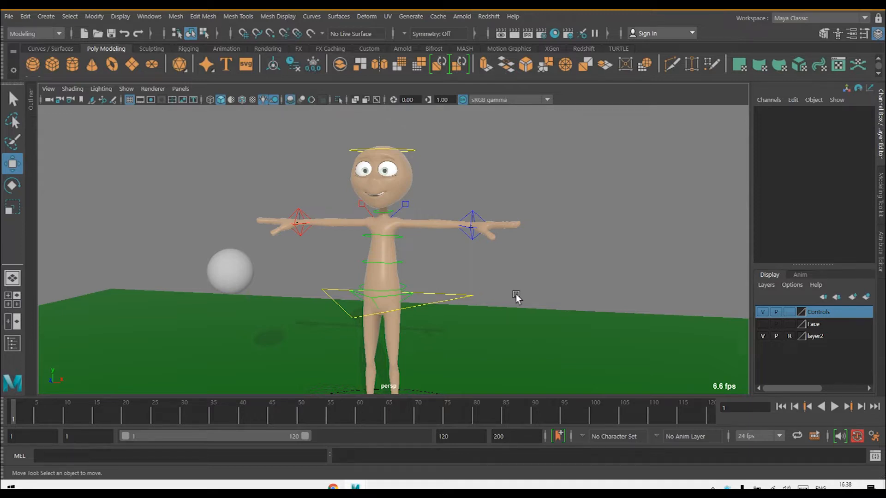
# Switch to the browser, open the download page of the Person Rig 3D model, and switch back to Maya
pyautogui.click(333, 487)
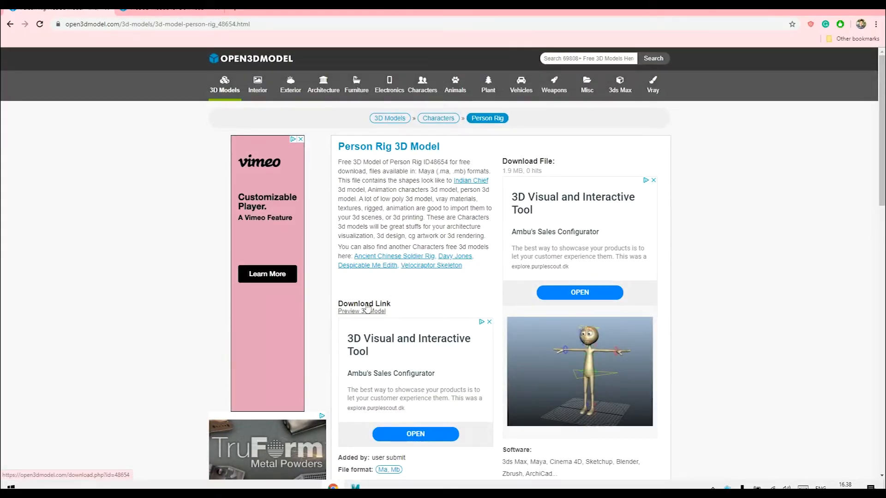
pyautogui.click(370, 303)
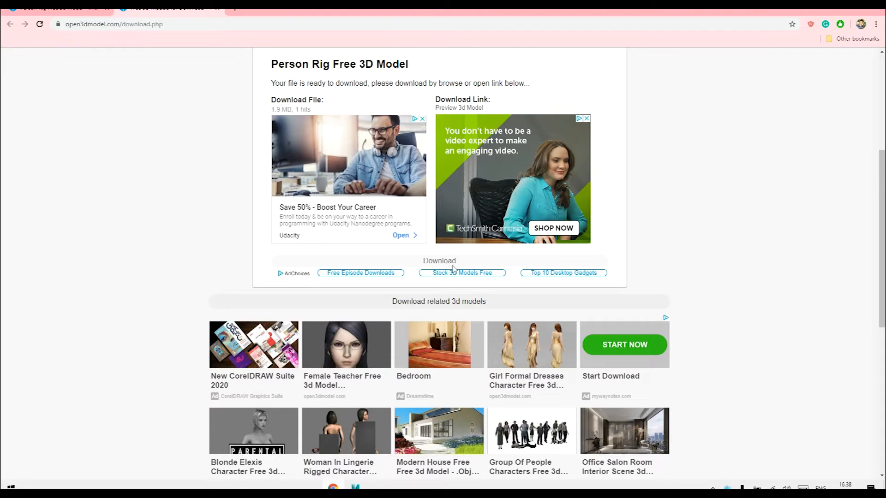
pyautogui.moveTo(355, 487)
pyautogui.click(427, 433)
# Turn off automatic keyframing for the scene
pyautogui.scroll(-1, 544, 237)
pyautogui.scroll(1, 531, 257)
pyautogui.keyDown('alt'); pyautogui.moveTo(527, 276); pyautogui.dragTo(536, 270, button='middle'); pyautogui.keyUp('alt')
pyautogui.keyDown('alt'); pyautogui.moveTo(537, 270); pyautogui.dragTo(516, 272); pyautogui.keyUp('alt')
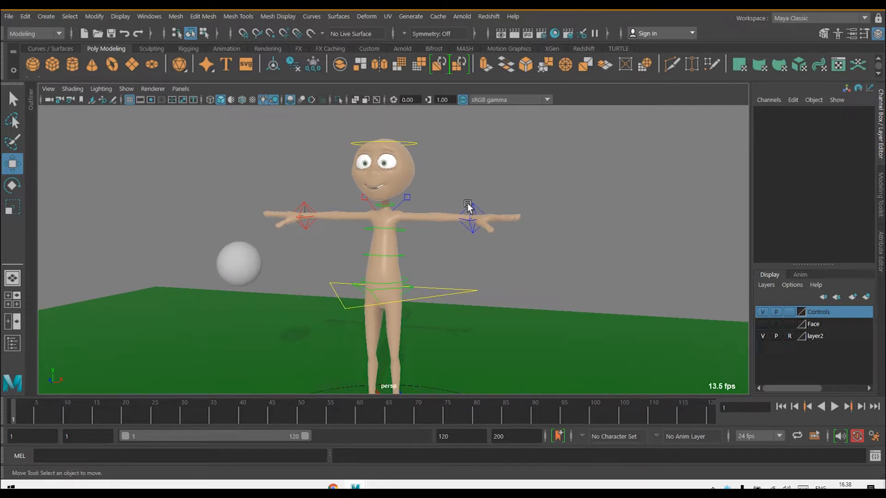
pyautogui.click(857, 436)
# Select the sphere and examine its transform channels, its shape attributes and its lambert1 material attributes
pyautogui.click(234, 259)
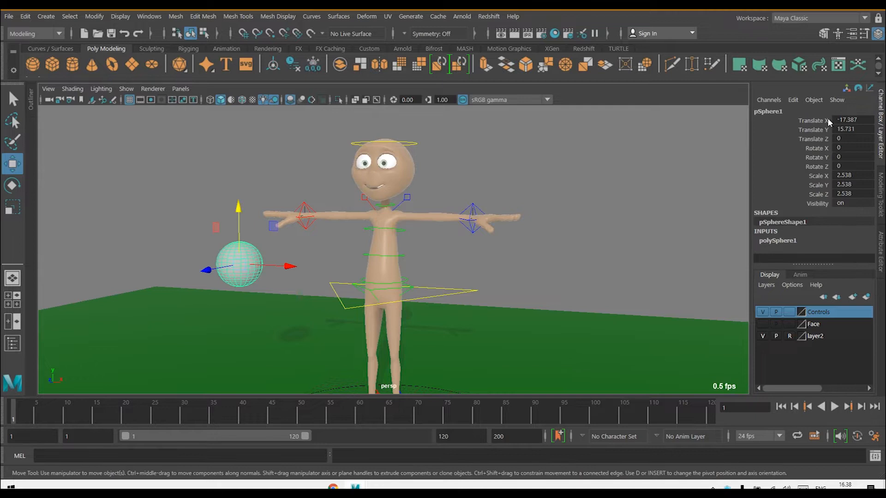
pyautogui.click(881, 240)
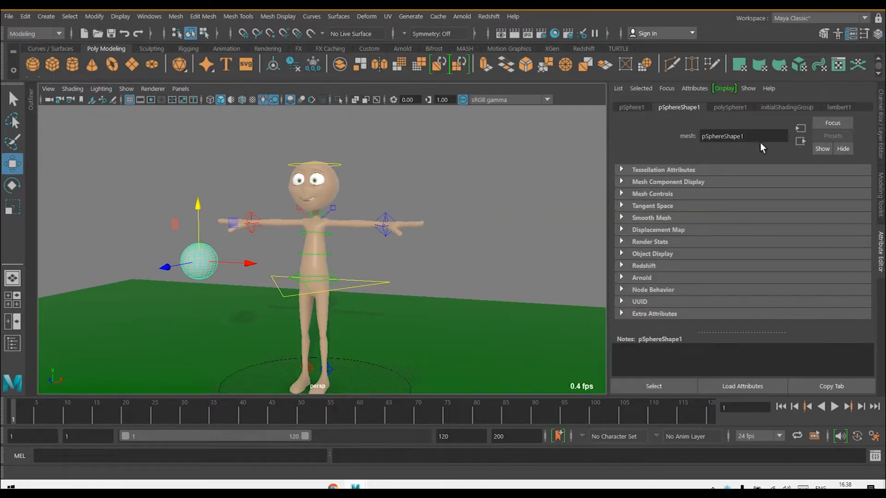
pyautogui.click(878, 150)
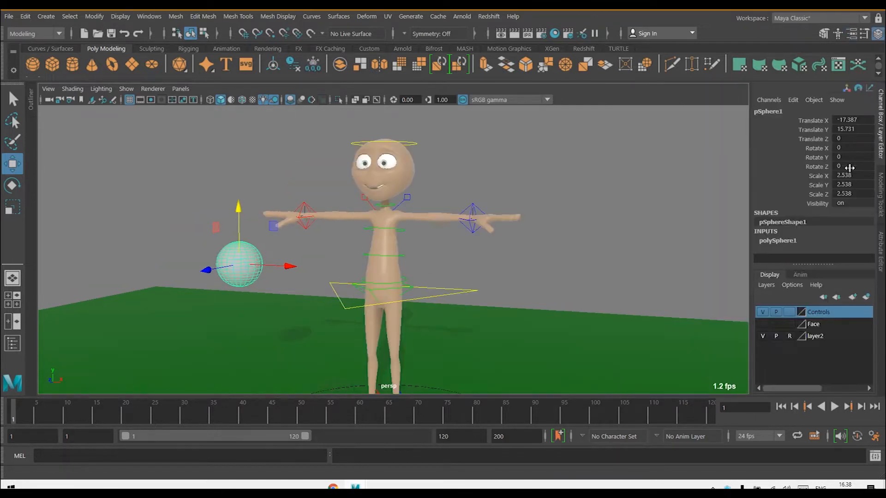
pyautogui.click(881, 250)
pyautogui.click(798, 108)
pyautogui.click(845, 109)
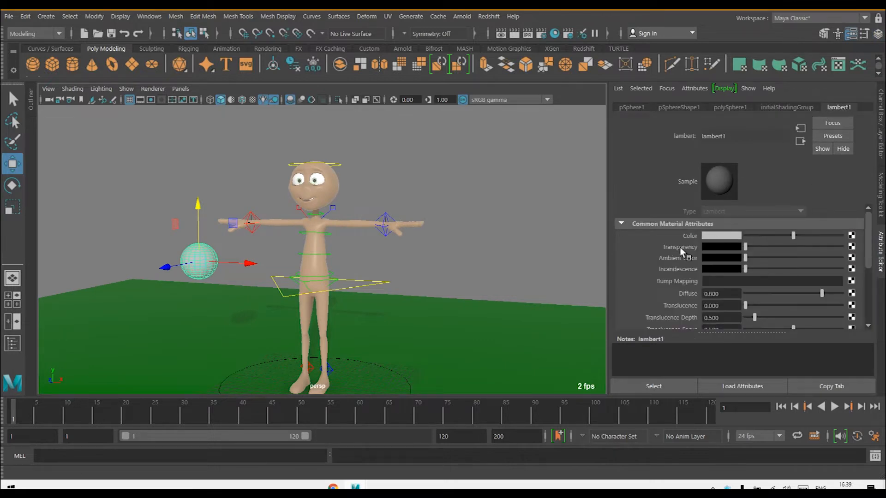
pyautogui.click(880, 130)
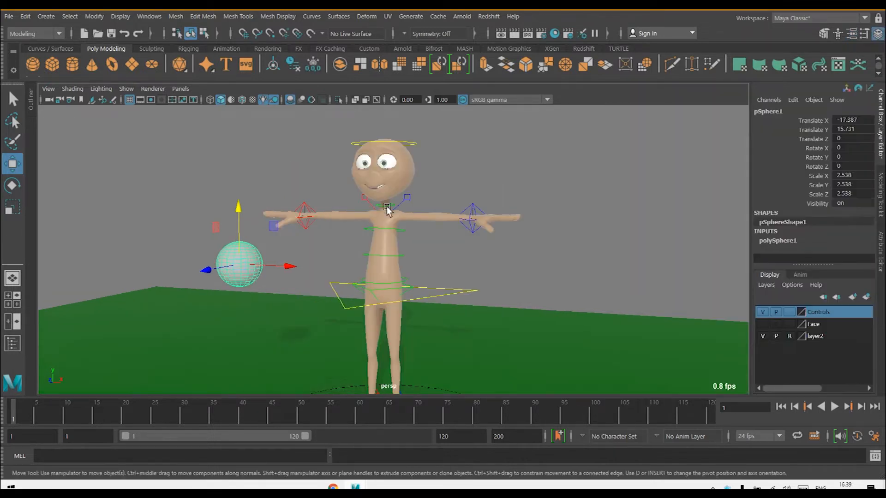
pyautogui.click(569, 249)
pyautogui.click(245, 261)
pyautogui.click(496, 262)
pyautogui.keyDown('alt'); pyautogui.moveTo(502, 263); pyautogui.dragTo(520, 267); pyautogui.keyUp('alt')
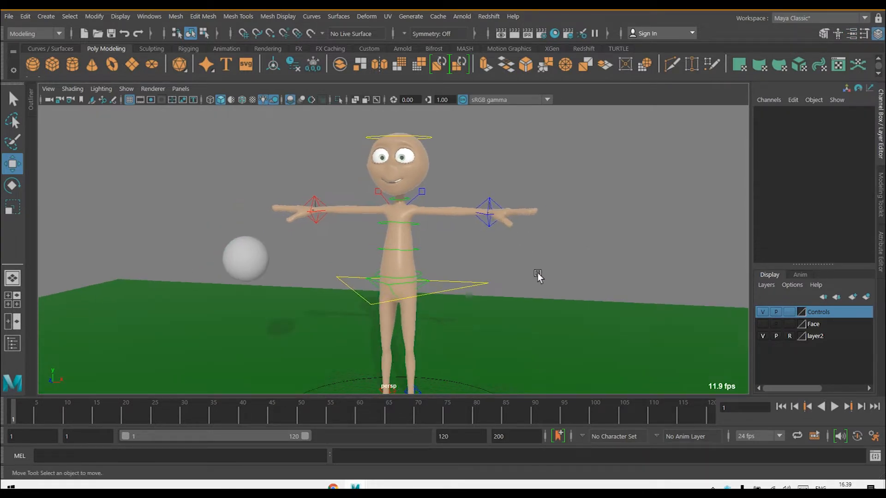
pyautogui.click(859, 438)
pyautogui.scroll(3, 551, 178)
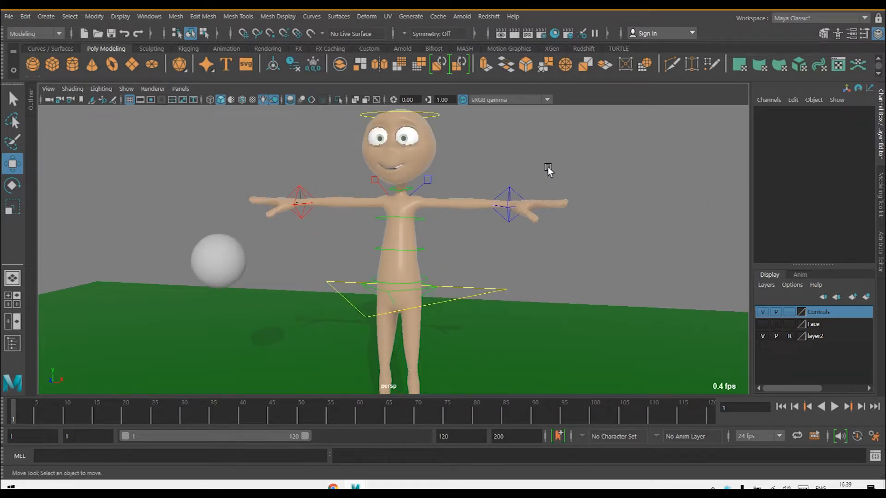
# Examine the keyable channels of the sphere, the left arm IK control and the right arm IK control
pyautogui.click(211, 246)
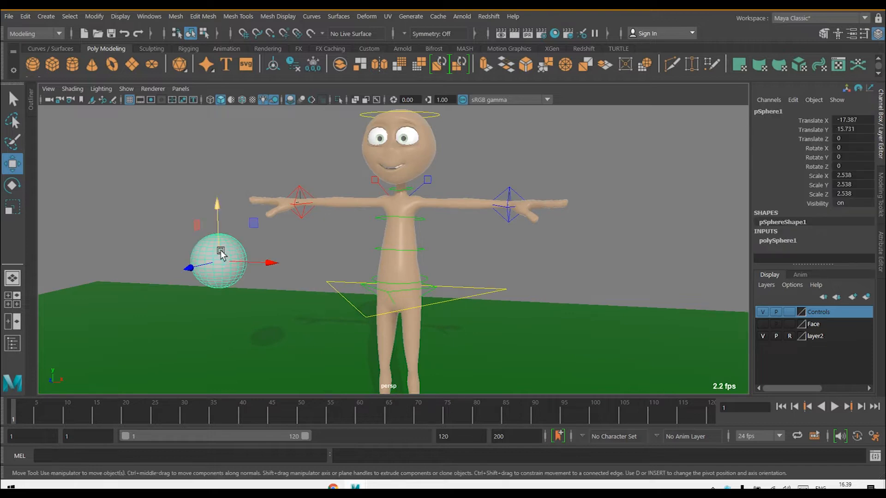
pyautogui.click(181, 218)
pyautogui.click(504, 191)
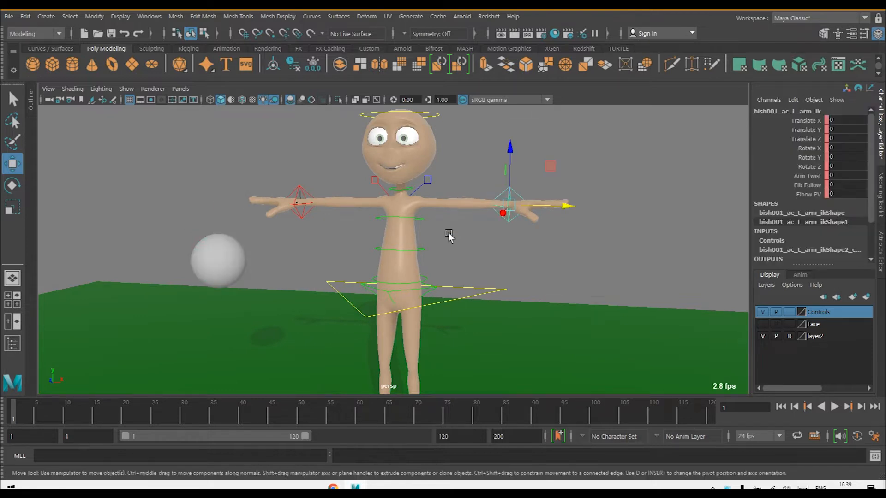
pyautogui.click(298, 195)
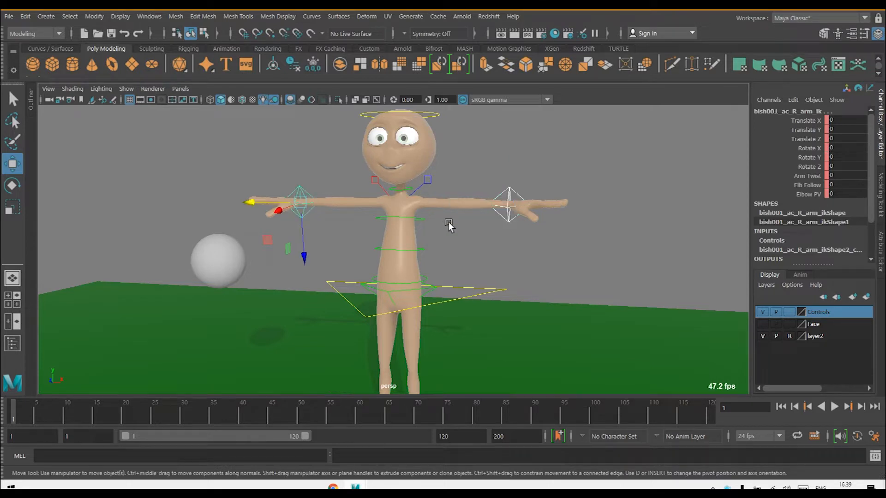
# Switch to the Animation menu set and set a key on all channels of the left arm IK control at frame 1
pyautogui.click(518, 172)
pyautogui.click(509, 194)
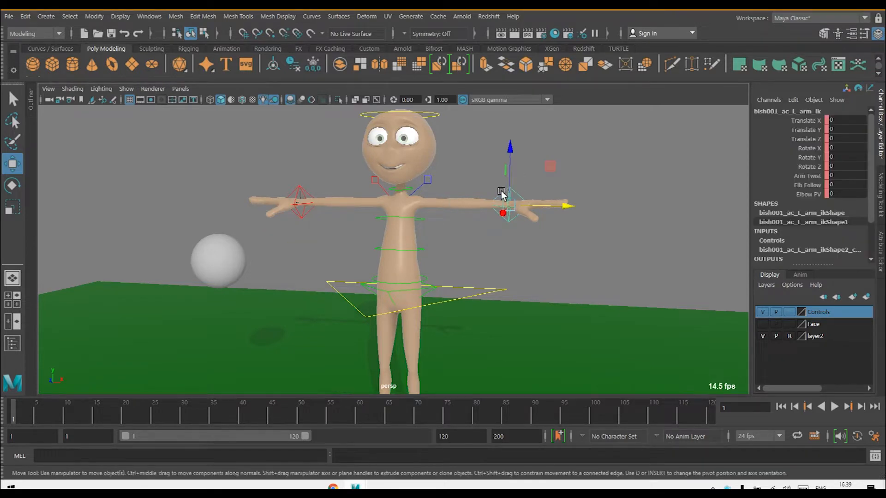
pyautogui.keyDown('alt'); pyautogui.moveTo(538, 187); pyautogui.dragTo(531, 203, button='middle'); pyautogui.keyUp('alt')
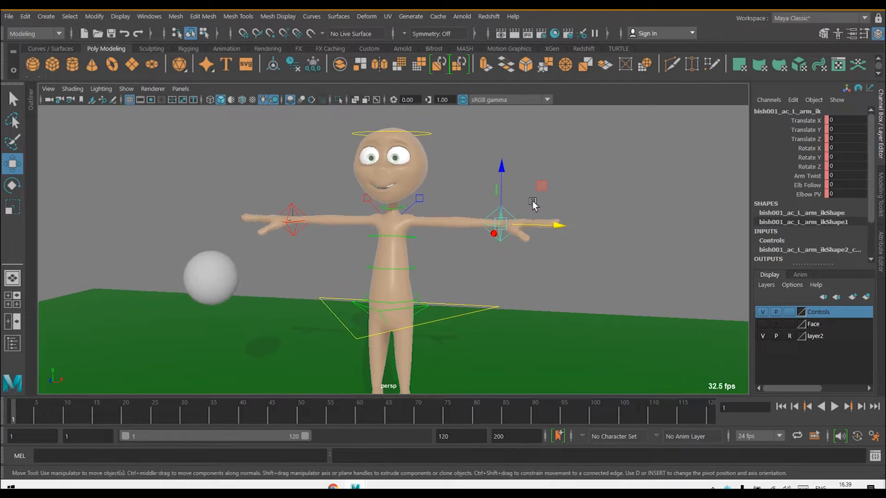
pyautogui.click(14, 33)
pyautogui.click(30, 70)
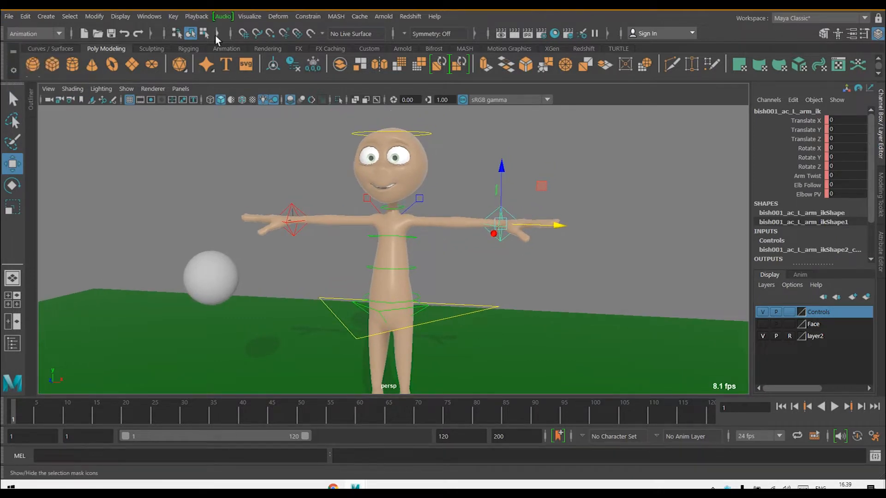
pyautogui.click(173, 17)
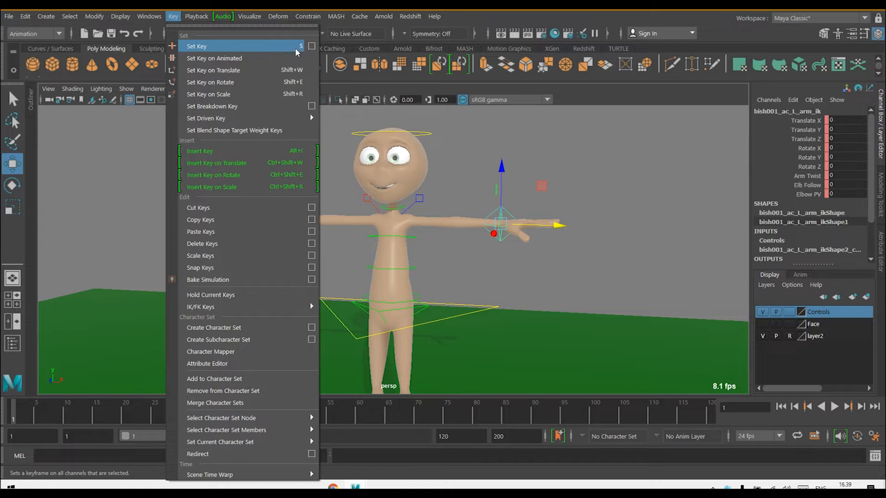
pyautogui.click(257, 43)
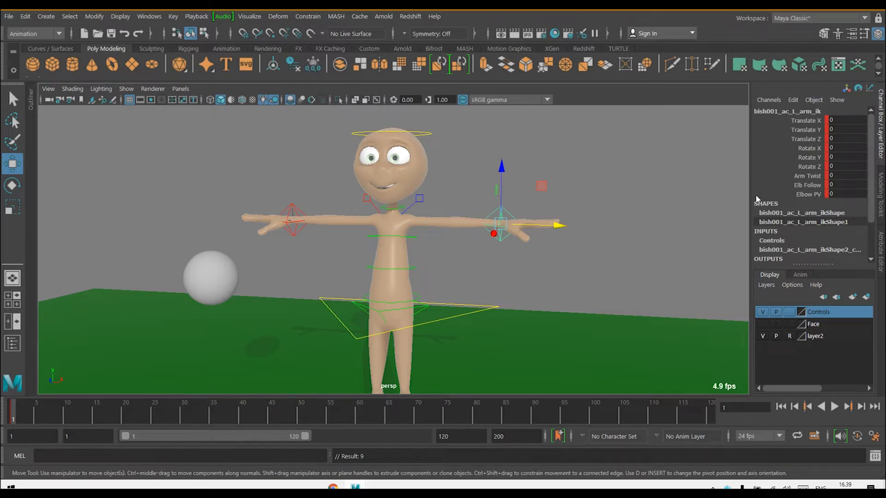
# At frame 20, raise the left arm IK control to a Translate Z of about 4.99 and key all its channels
pyautogui.hotkey('alt', 'v')
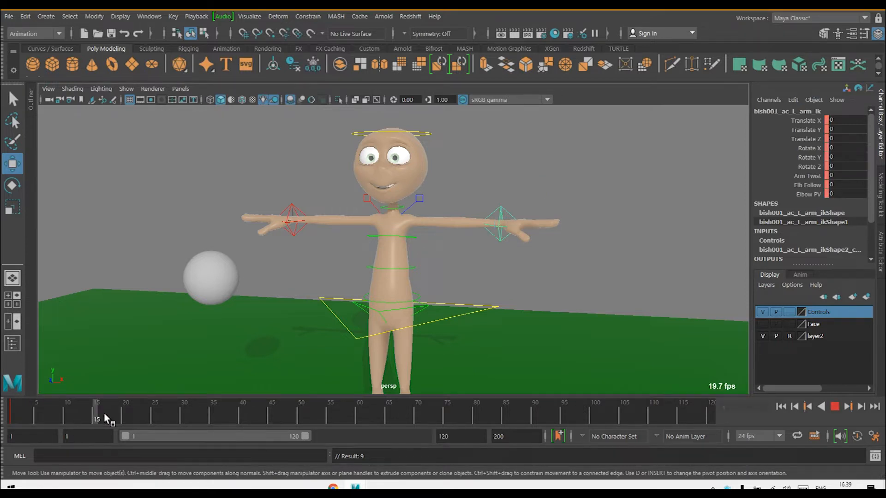
pyautogui.click(125, 411)
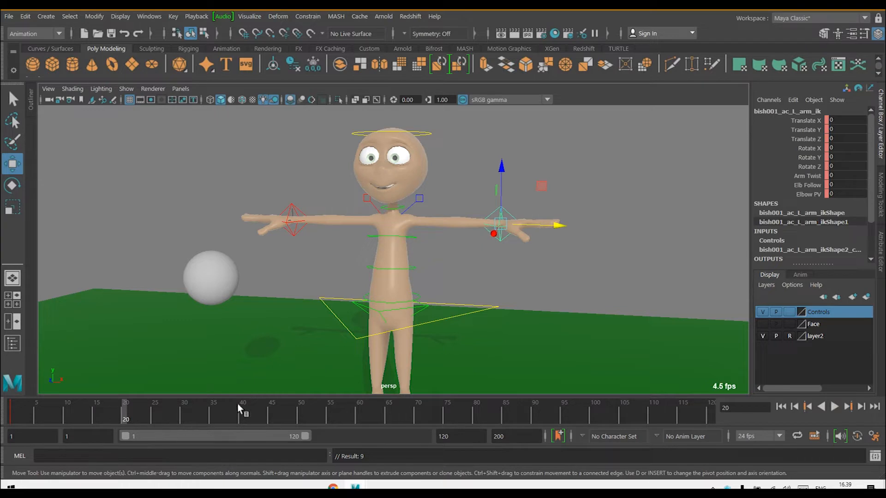
pyautogui.moveTo(500, 175); pyautogui.dragTo(492, 112)
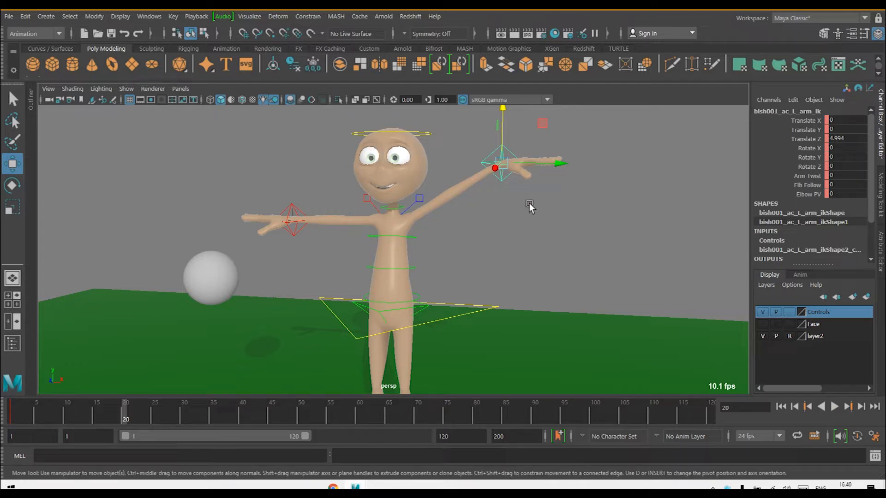
pyautogui.press('s')
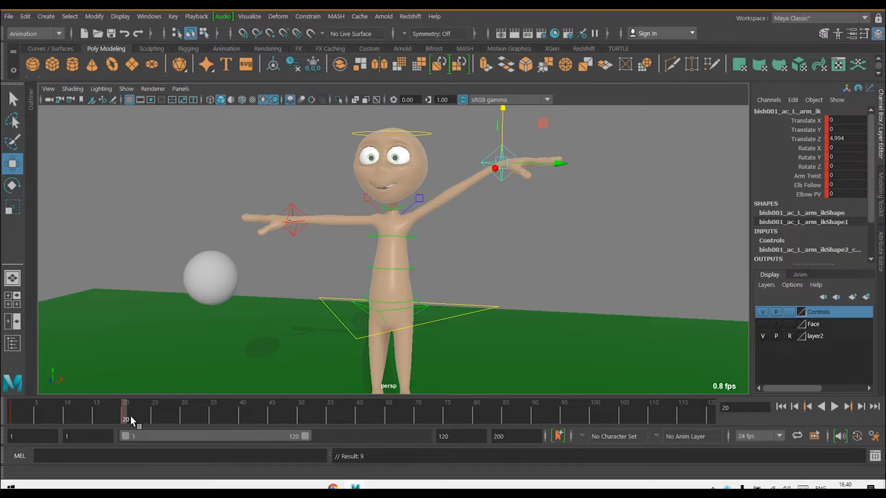
# Turn on automatic keyframing and set a starting key on the right arm IK control at frame 1
pyautogui.hotkey('alt', 'v')
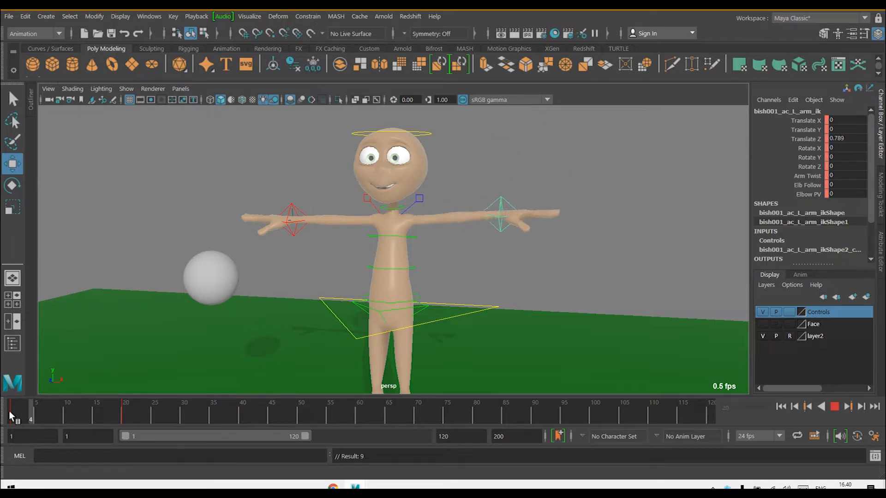
pyautogui.moveTo(149, 417); pyautogui.dragTo(3, 418)
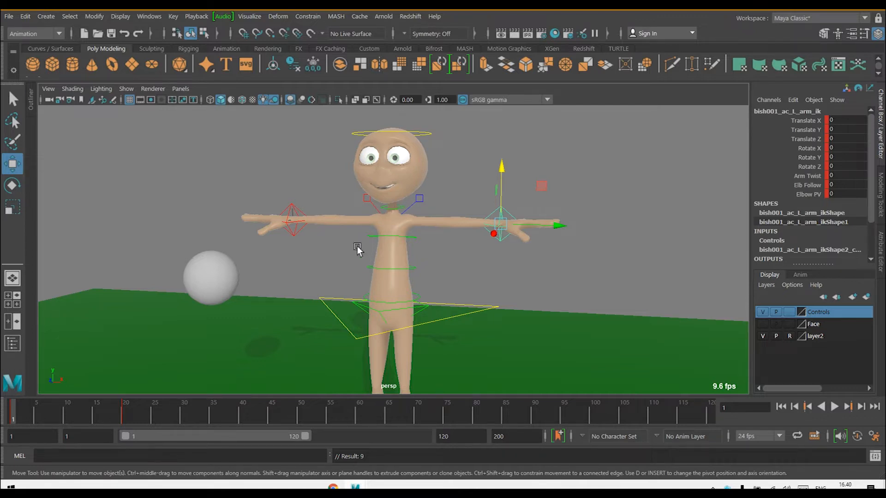
pyautogui.moveTo(322, 192); pyautogui.dragTo(265, 209)
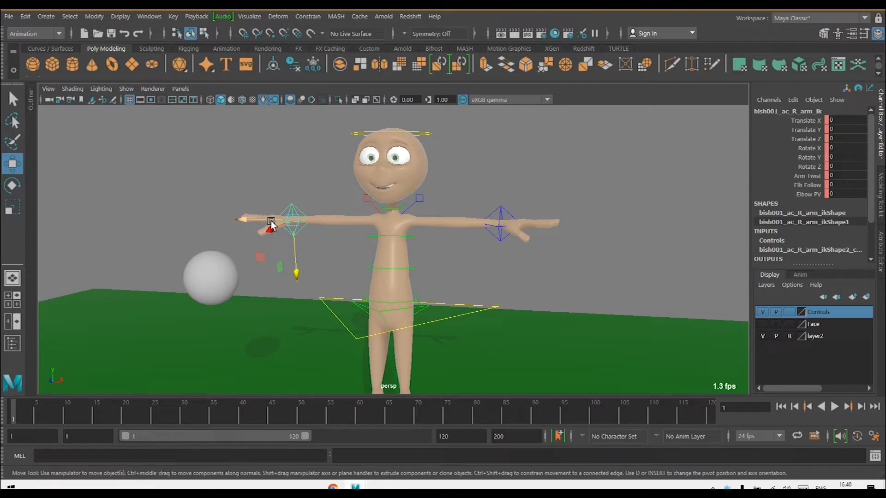
pyautogui.click(857, 436)
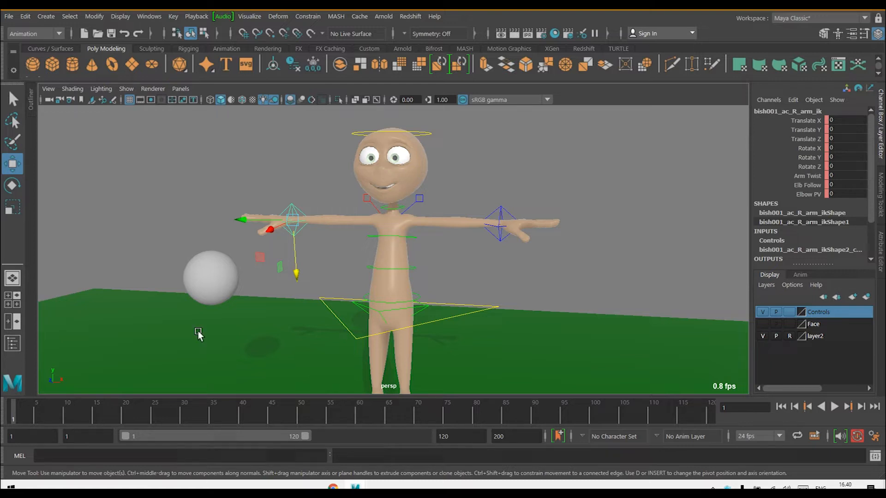
pyautogui.click(177, 17)
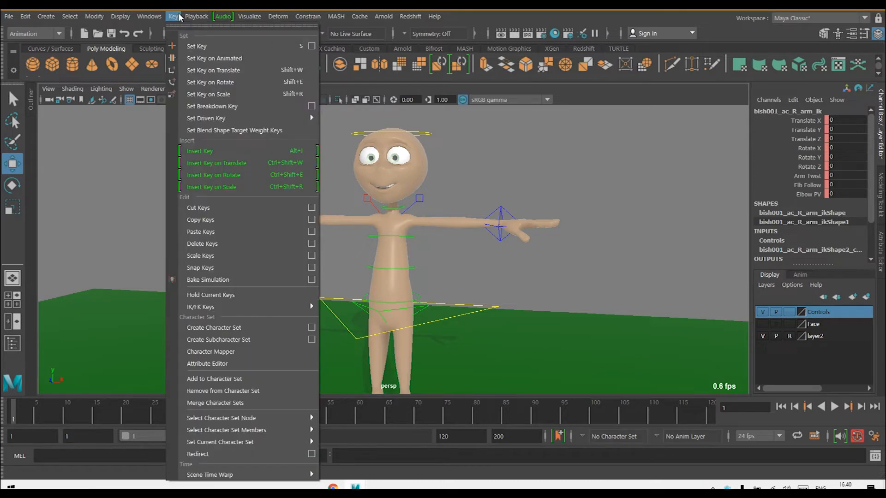
pyautogui.click(280, 45)
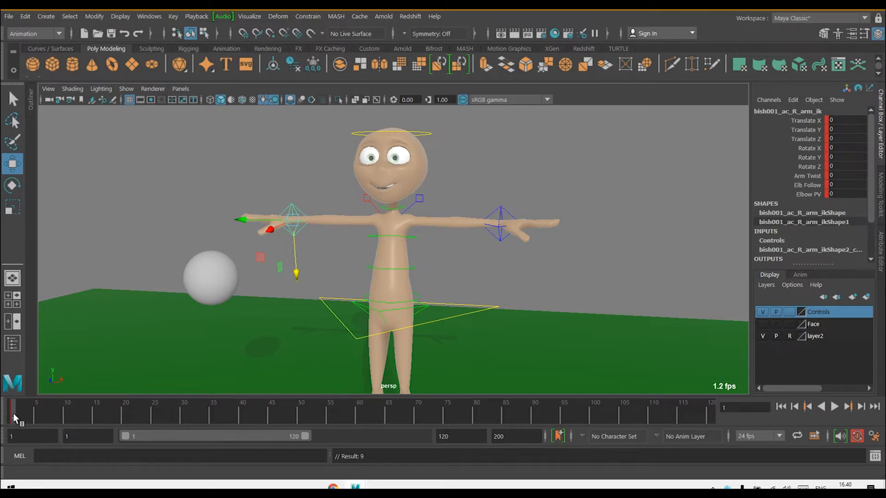
# At frame 20, raise the right arm IK control to a Translate Z of about -4.83
pyautogui.hotkey('alt', 'v')
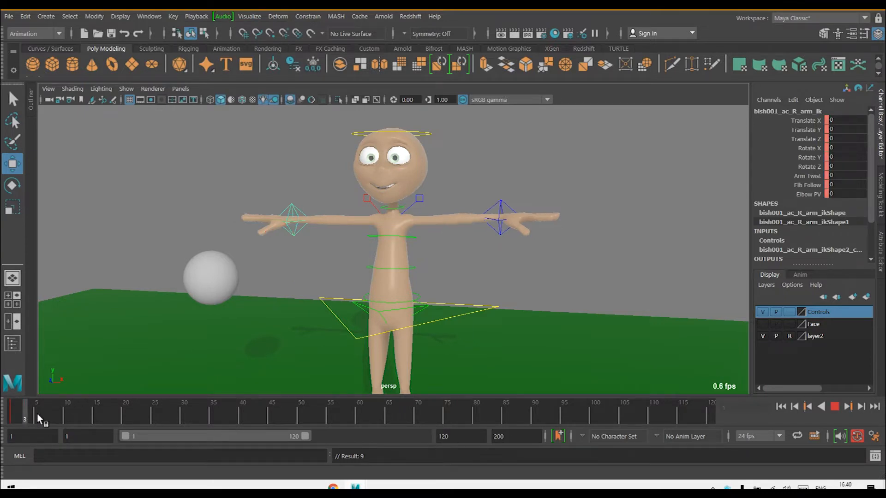
pyautogui.click(123, 413)
pyautogui.moveTo(294, 266); pyautogui.dragTo(297, 210)
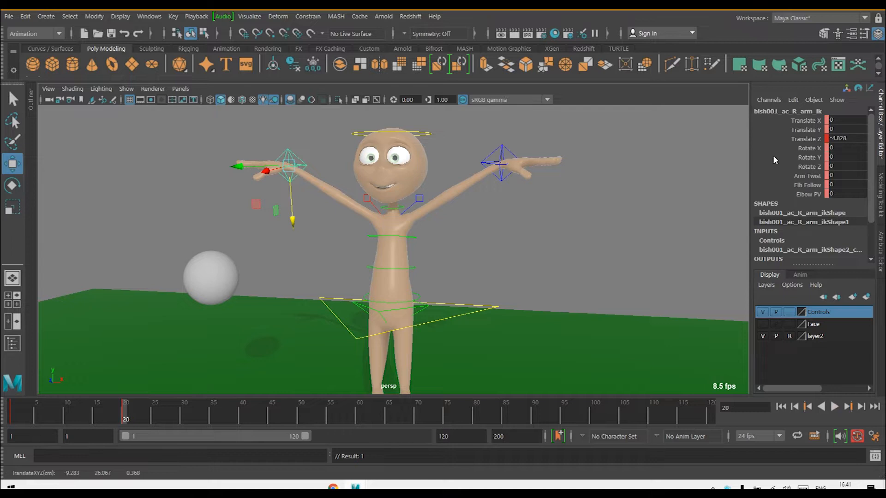
# At frame 40, lower the right arm IK control to a Translate Z of about 5.99
pyautogui.hotkey('alt', 'v')
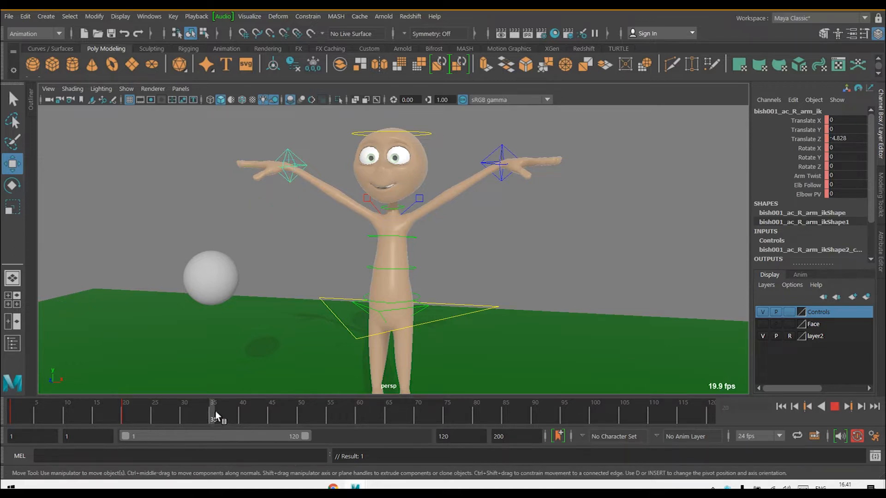
pyautogui.click(241, 415)
pyautogui.moveTo(293, 215); pyautogui.dragTo(290, 332)
pyautogui.press('s')
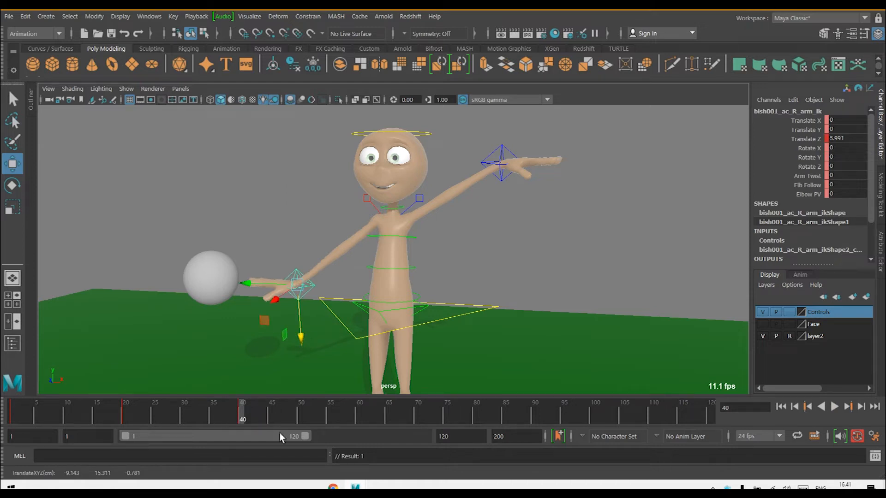
# Return to frame 1, select the sphere and set a key on its Translate Y channel only
pyautogui.moveTo(234, 406); pyautogui.dragTo(11, 415)
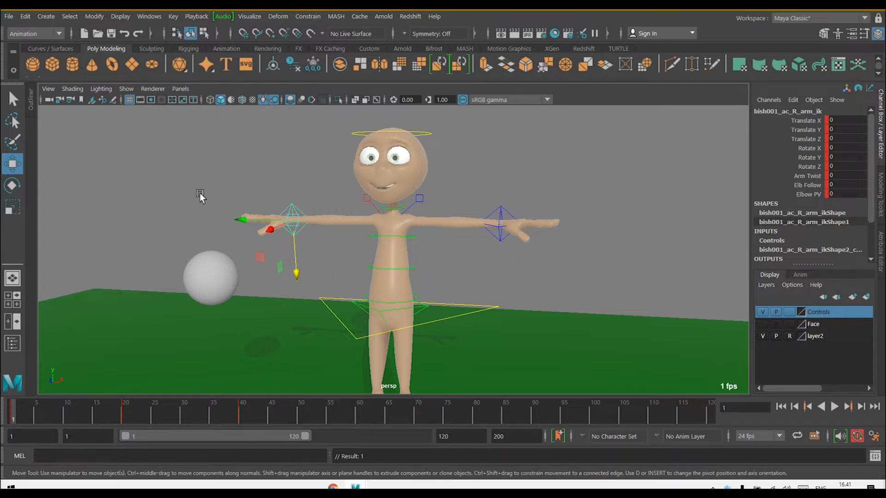
pyautogui.click(205, 273)
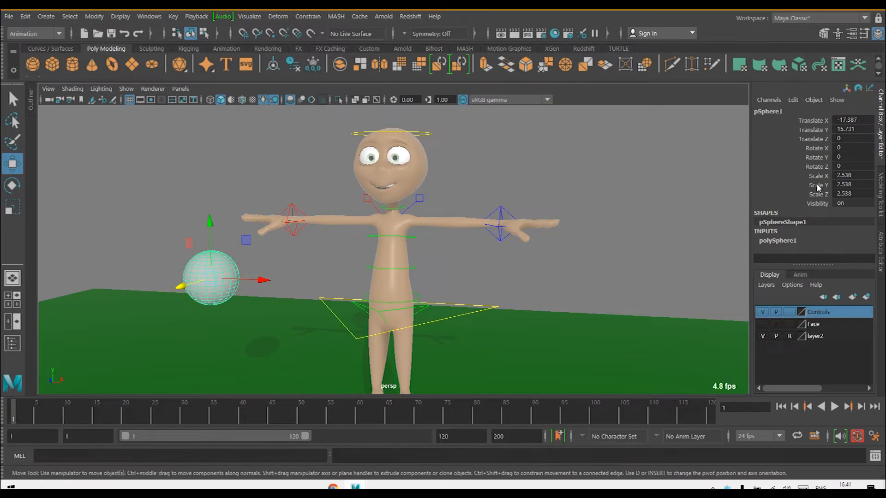
pyautogui.click(821, 131)
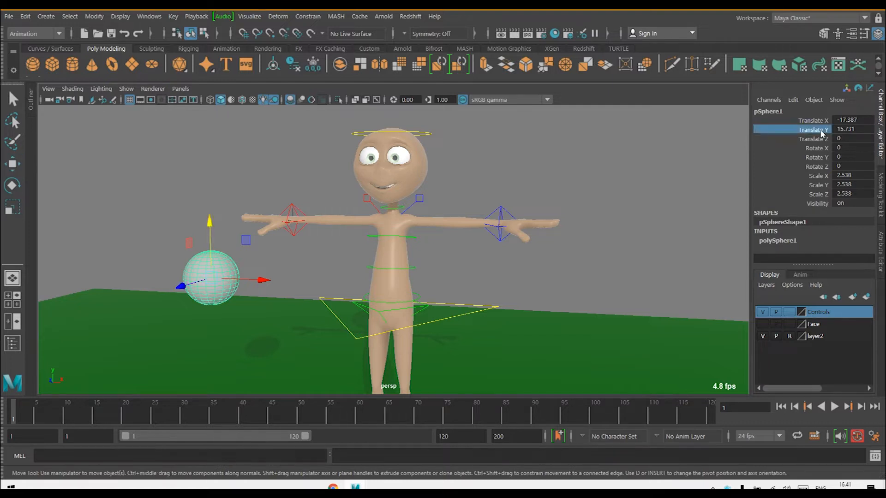
pyautogui.rightClick(820, 133)
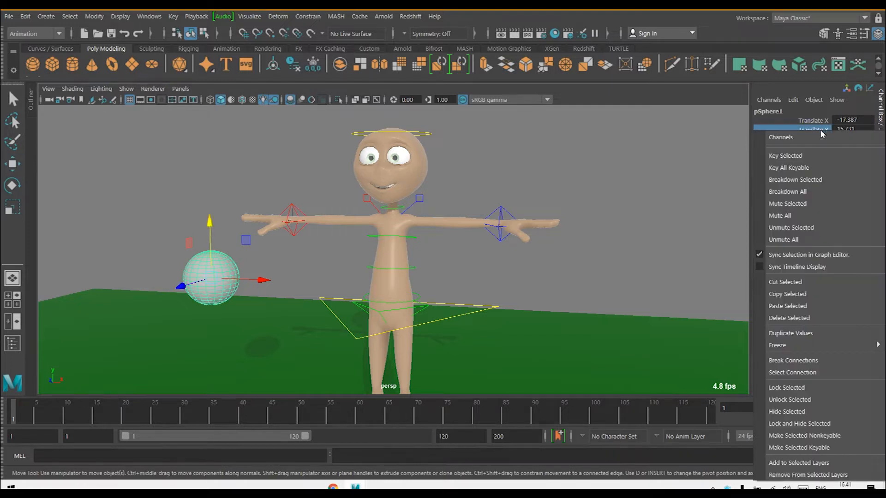
pyautogui.click(815, 156)
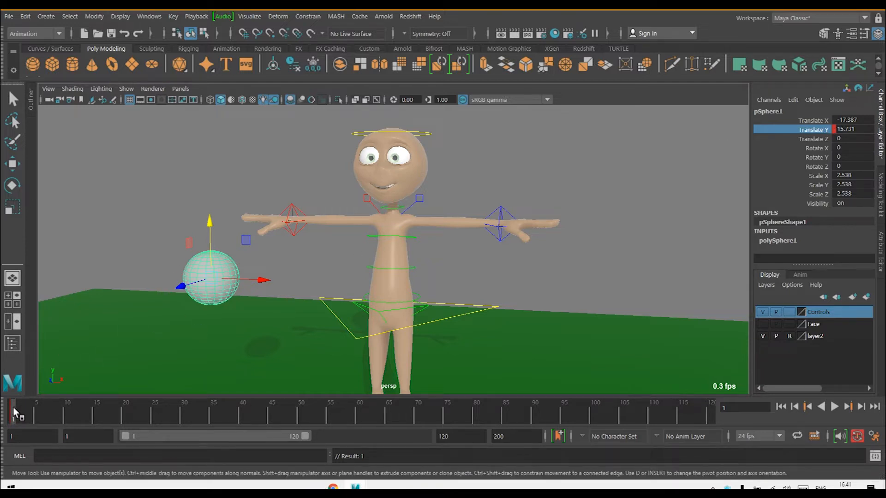
# At frame 20, raise the sphere to a Translate Y of about 22.2 and key that channel
pyautogui.moveTo(21, 406); pyautogui.dragTo(123, 414)
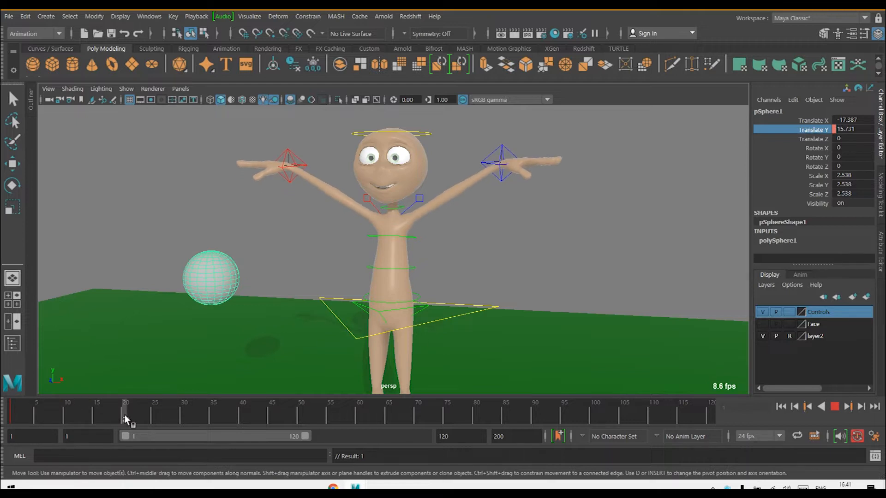
pyautogui.moveTo(210, 223); pyautogui.dragTo(217, 153)
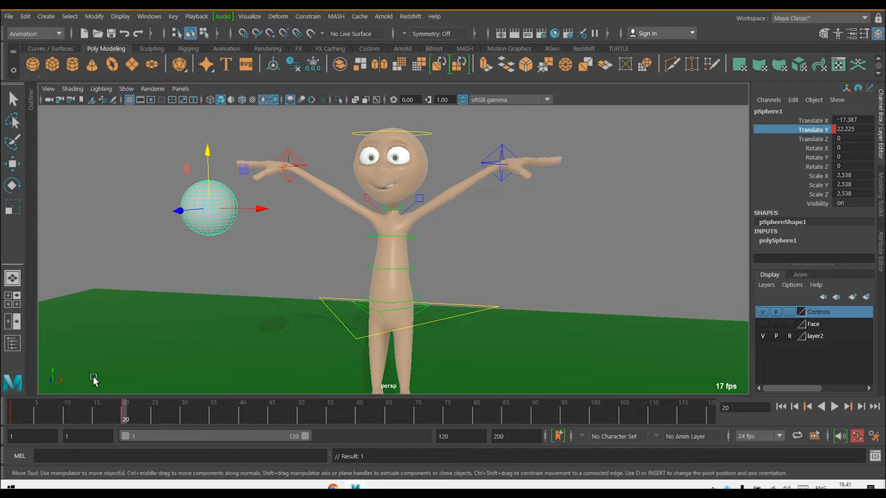
pyautogui.rightClick(808, 134)
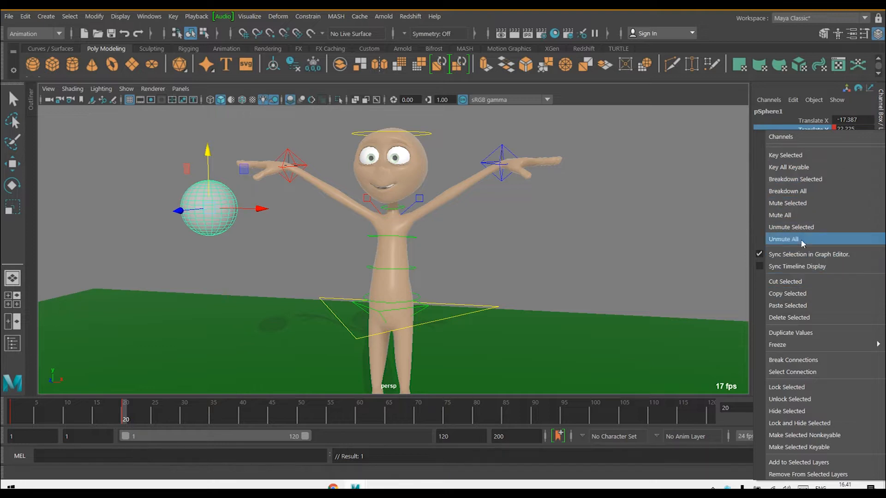
pyautogui.click(813, 162)
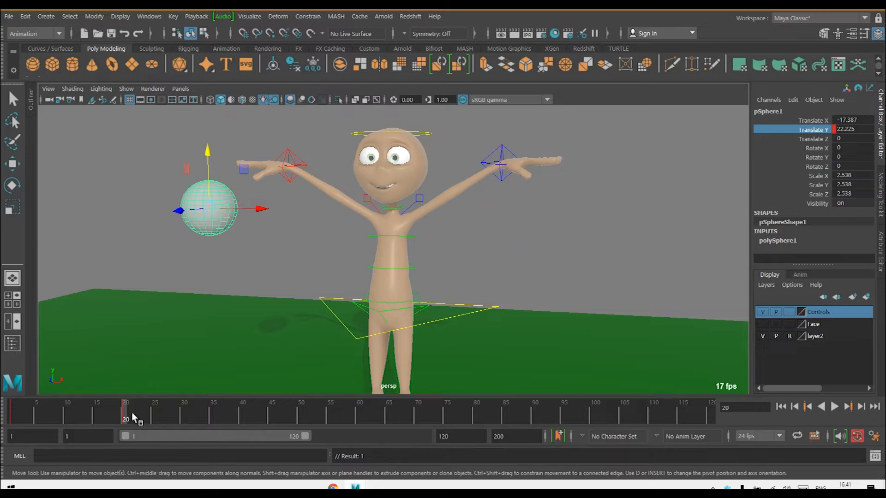
# Play back the sphere's vertical movement and return to frame 1
pyautogui.hotkey('alt', 'v')
pyautogui.moveTo(186, 397); pyautogui.dragTo(9, 401)
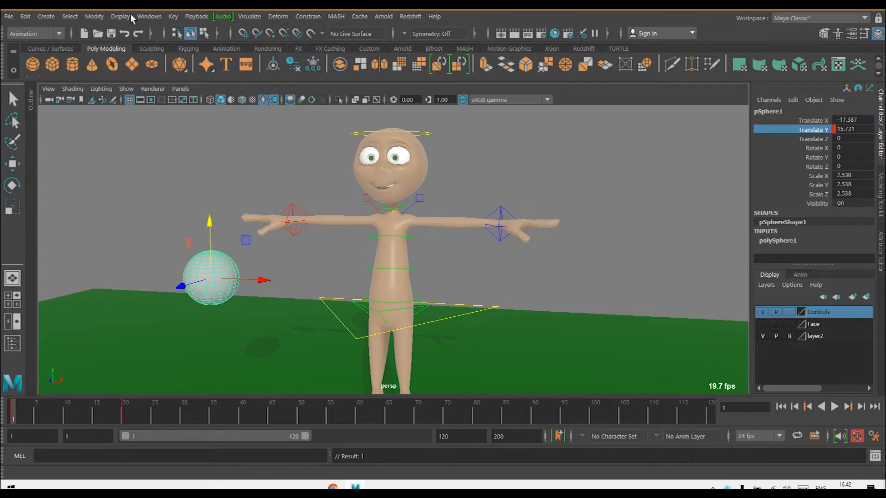
pyautogui.click(153, 18)
pyautogui.click(153, 21)
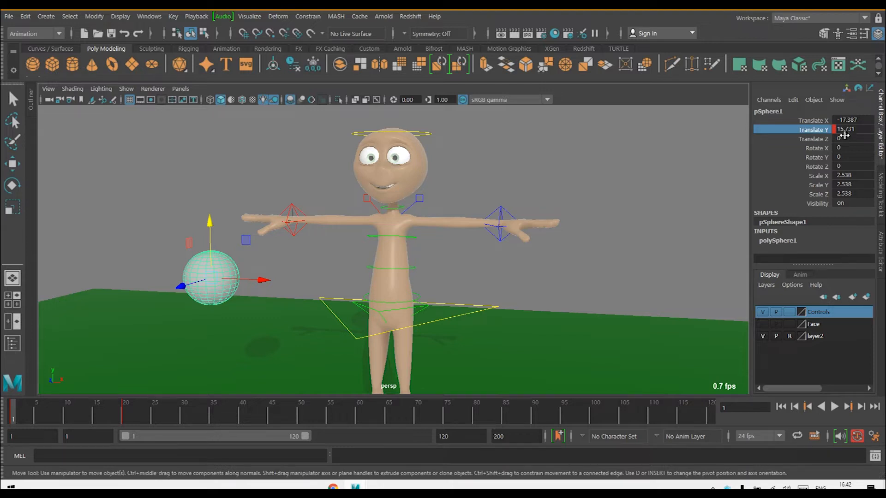
# Delete all animation keys from the sphere's Translate Y channel
pyautogui.rightClick(815, 133)
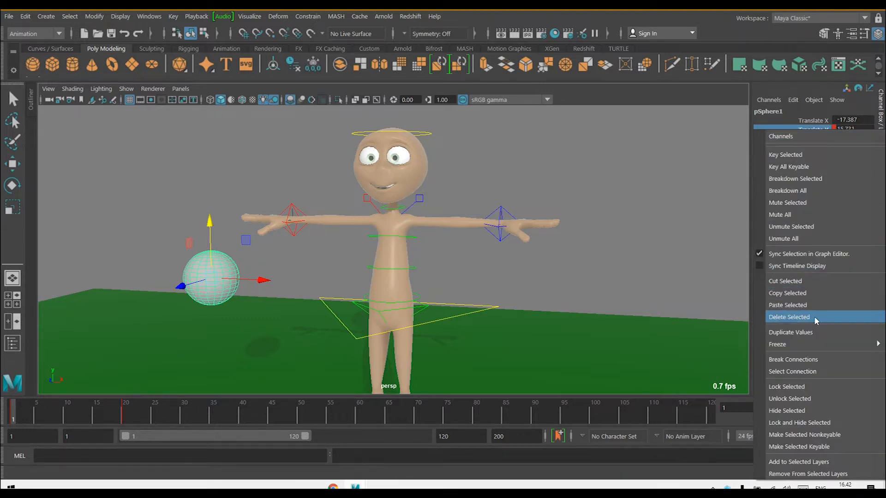
pyautogui.click(789, 317)
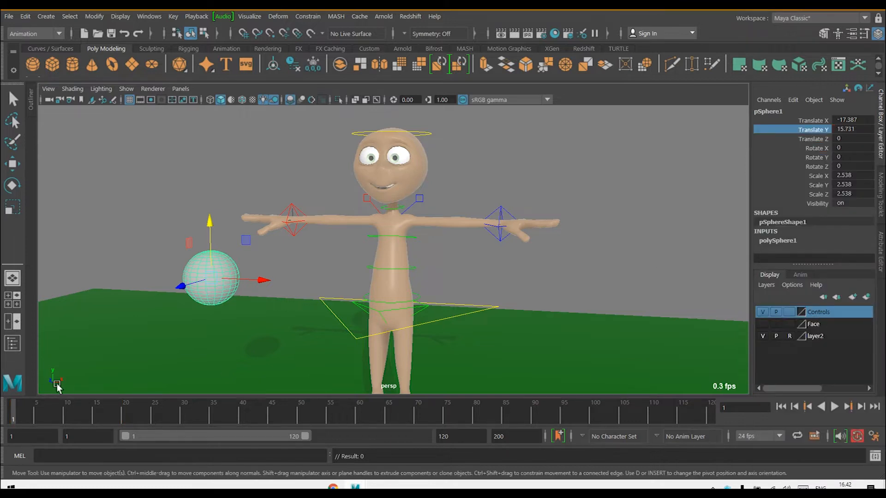
pyautogui.moveTo(21, 408); pyautogui.dragTo(1, 384)
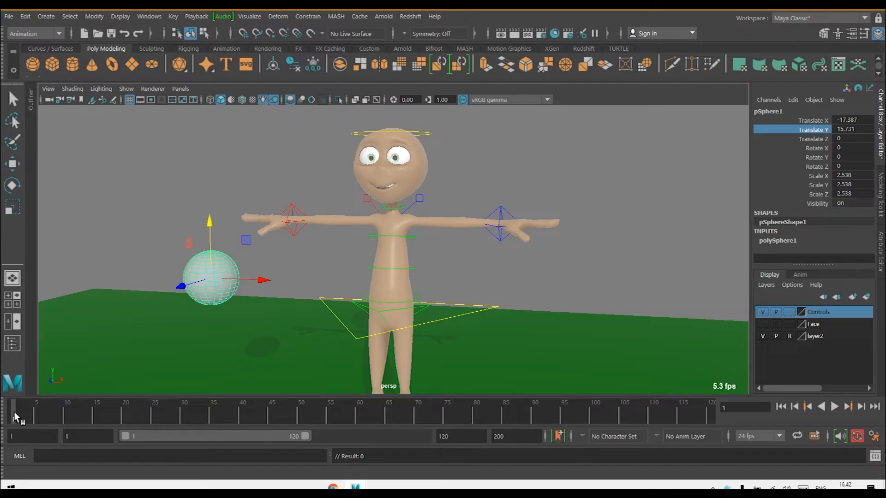
# Delete the right arm IK control's key at frame 40 and play back its remaining movement
pyautogui.click(295, 215)
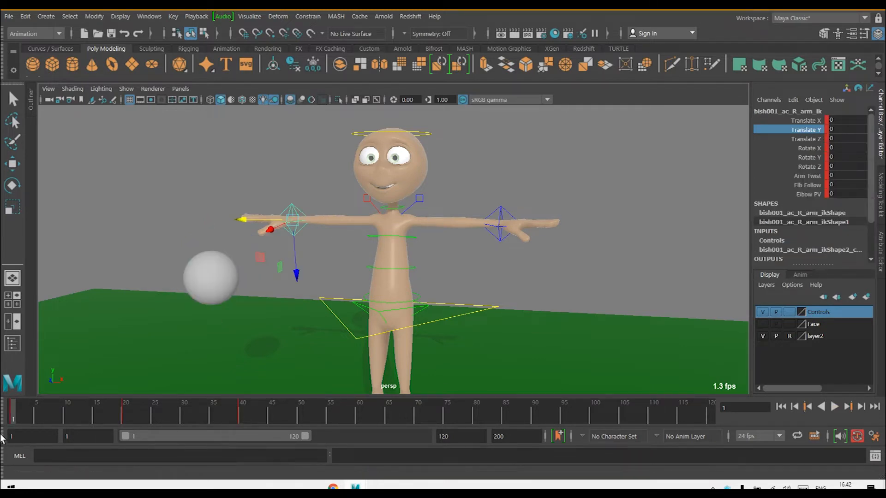
pyautogui.moveTo(13, 422); pyautogui.dragTo(236, 422)
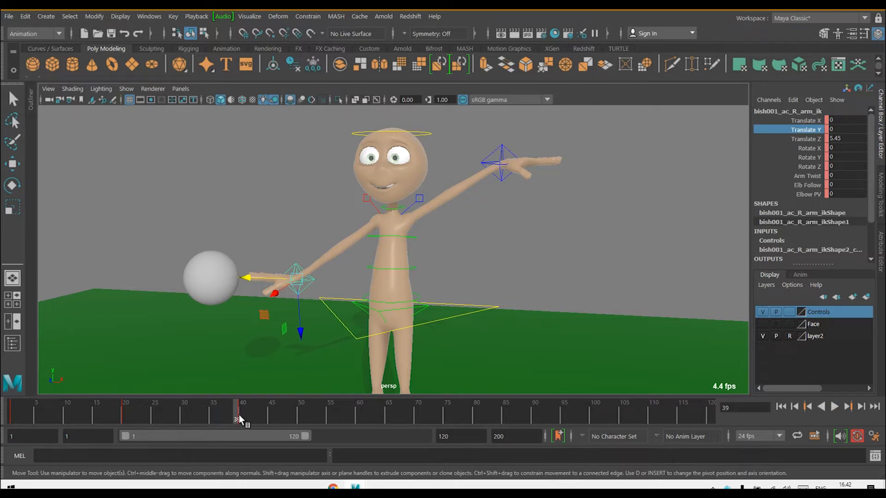
pyautogui.click(266, 413)
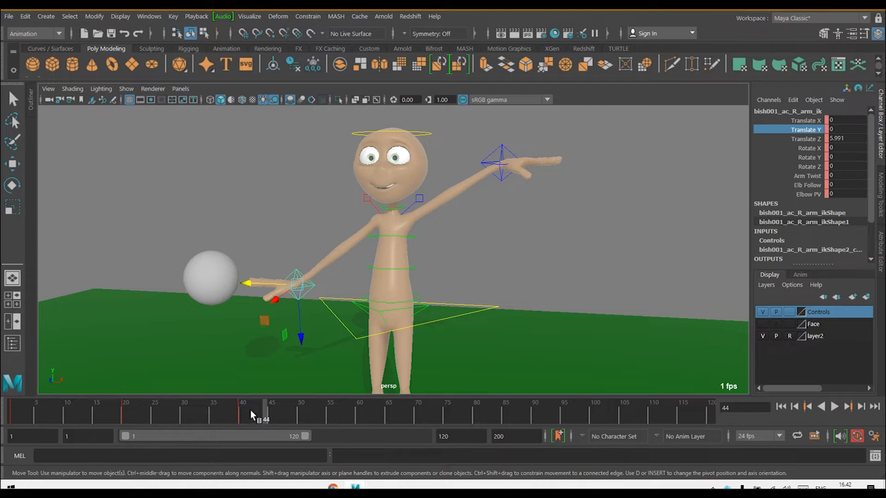
pyautogui.keyDown('shift'); pyautogui.moveTo(250, 409); pyautogui.dragTo(225, 418); pyautogui.keyUp('shift')
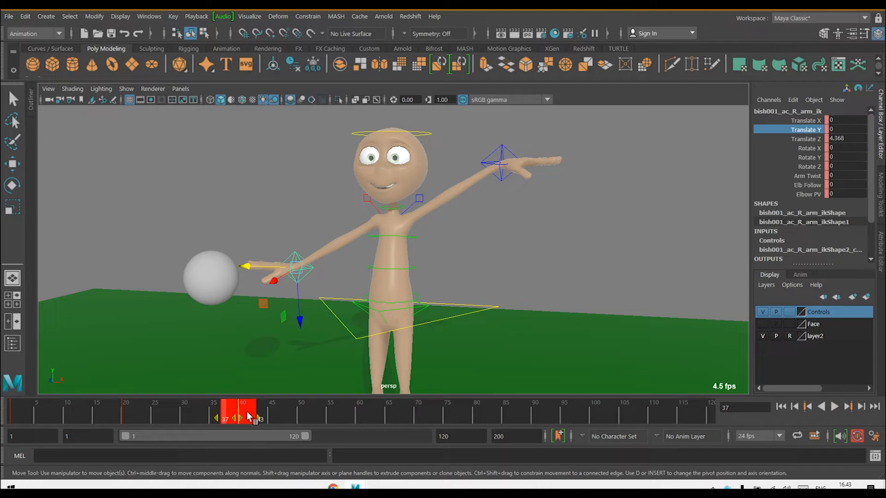
pyautogui.rightClick(246, 408)
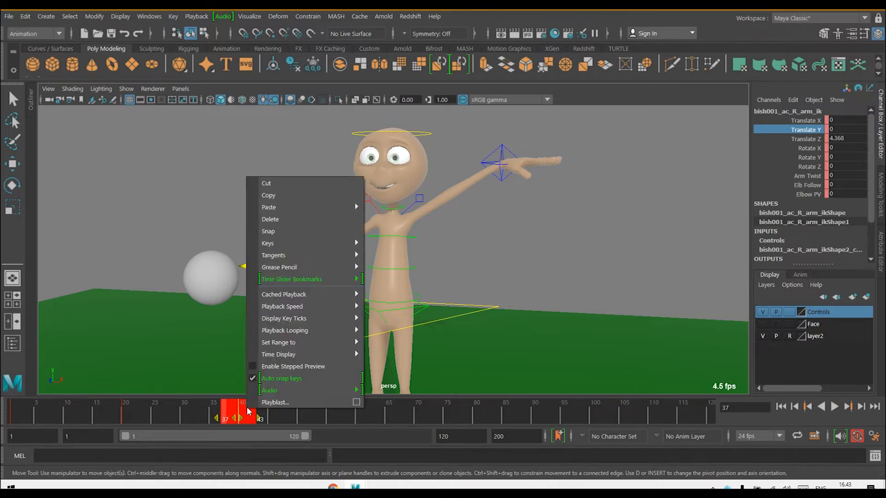
pyautogui.click(297, 221)
pyautogui.hotkey('alt', 'v')
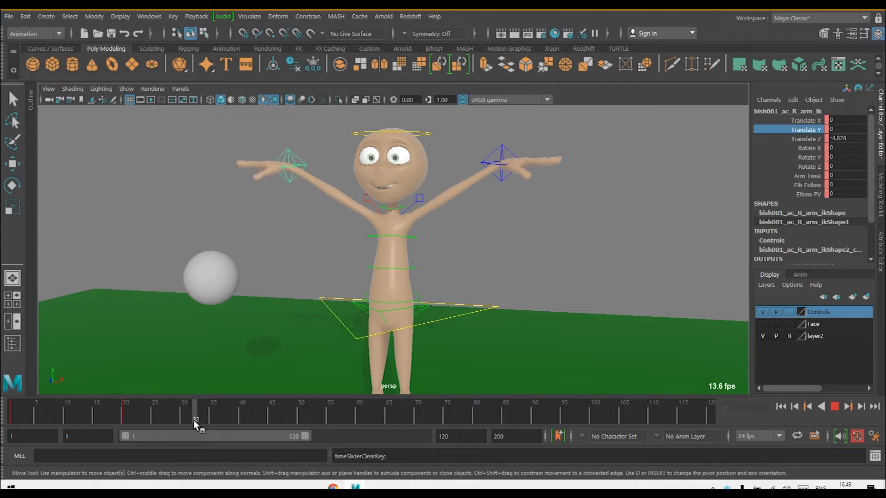
pyautogui.hotkey('alt', 'v')
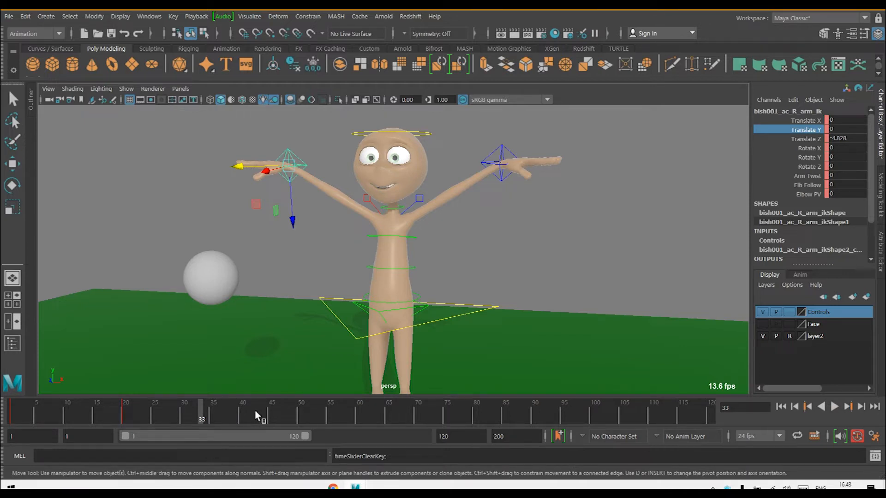
# Delete all keys of the right arm IK control by clearing the timeline range from frame 1 to 43
pyautogui.keyDown('shift'); pyautogui.moveTo(255, 411); pyautogui.dragTo(2, 404); pyautogui.keyUp('shift')
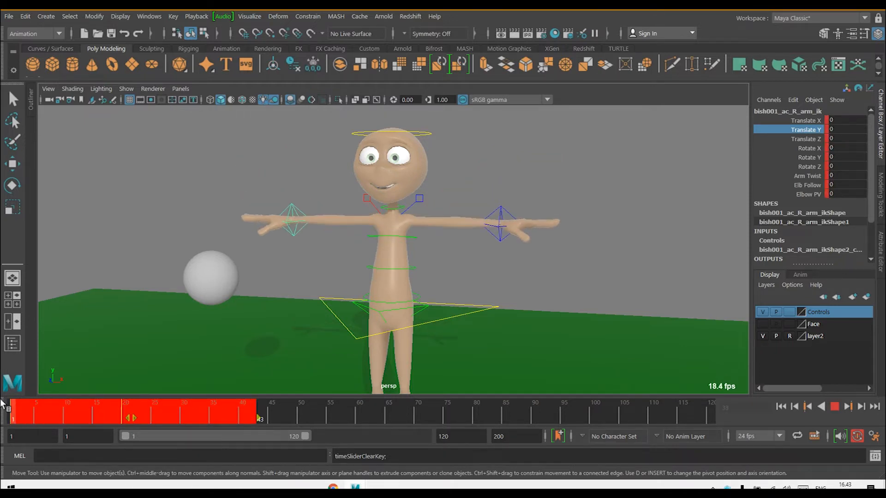
pyautogui.rightClick(87, 408)
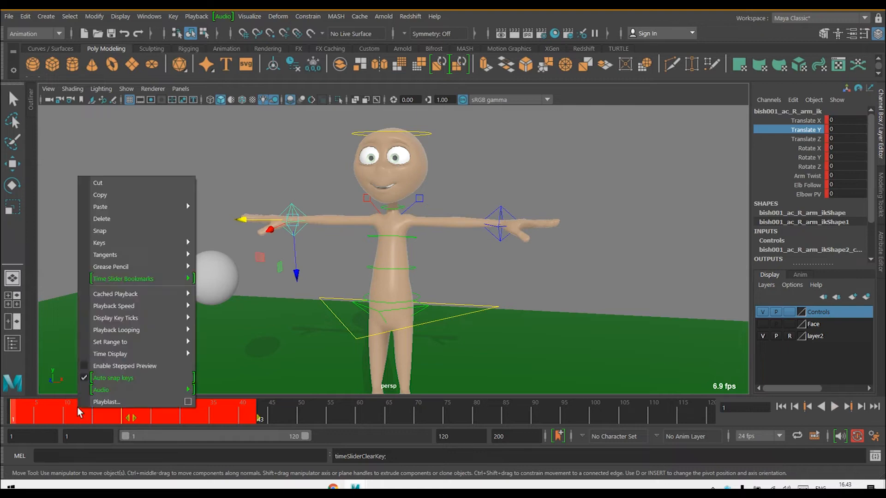
pyautogui.click(111, 218)
# Delete all keys of the left arm IK control by clearing the timeline range from frame 1 to 34
pyautogui.moveTo(521, 183); pyautogui.dragTo(483, 214)
pyautogui.keyDown('shift'); pyautogui.moveTo(206, 409); pyautogui.dragTo(9, 408); pyautogui.keyUp('shift')
pyautogui.rightClick(35, 405)
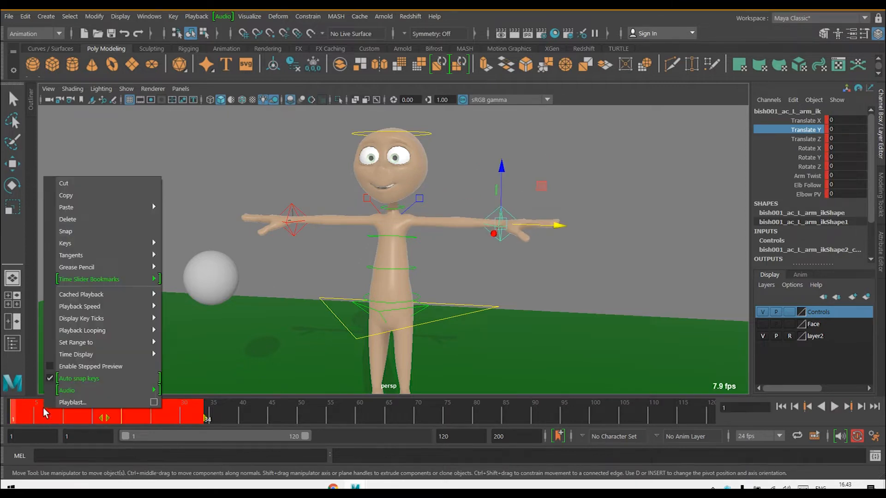
pyautogui.click(74, 219)
# Set a starting key on all channels of the left arm IK control at frame 1
pyautogui.press('w')
pyautogui.click(680, 312)
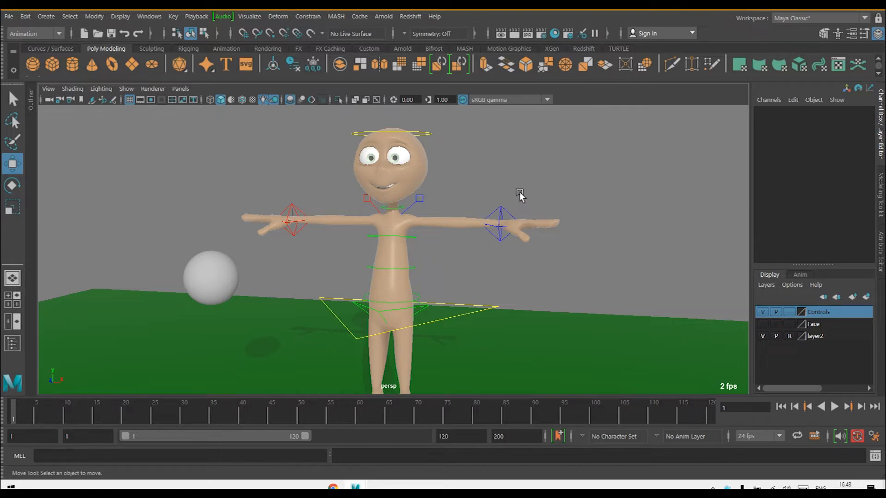
pyautogui.click(498, 211)
pyautogui.press('s')
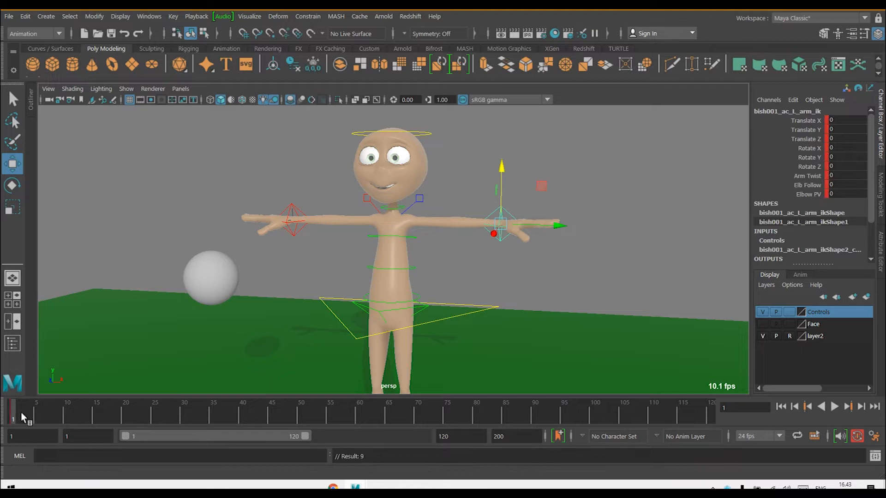
# At frame 20, lower the left arm IK control and bring it inward, to about -5.15 in Translate Y and -4.40 in Translate Z
pyautogui.moveTo(16, 412); pyautogui.dragTo(123, 413)
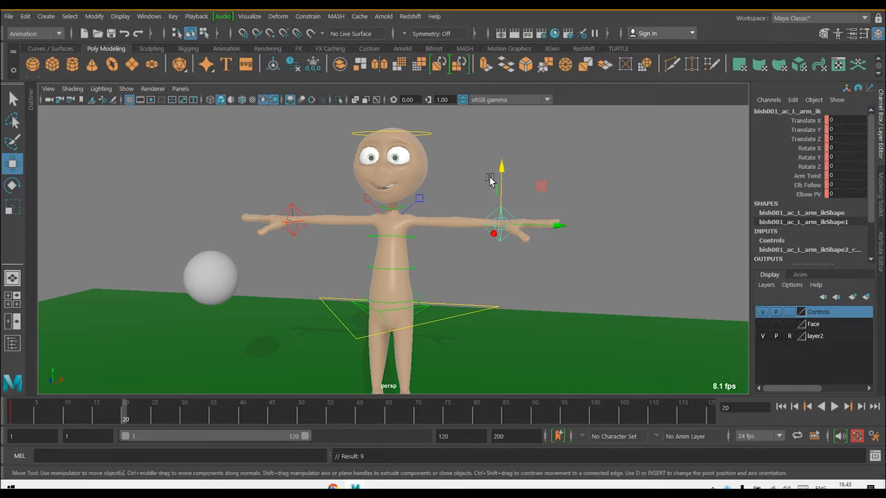
pyautogui.moveTo(498, 169); pyautogui.dragTo(490, 221)
pyautogui.moveTo(558, 279); pyautogui.dragTo(493, 280)
# At frame 40, raise the left arm IK control to a Translate Z of about 5.51, and step through its keys from frame 1
pyautogui.moveTo(123, 410); pyautogui.dragTo(242, 413)
pyautogui.moveTo(485, 234); pyautogui.dragTo(486, 110)
pyautogui.moveTo(244, 408); pyautogui.dragTo(11, 415)
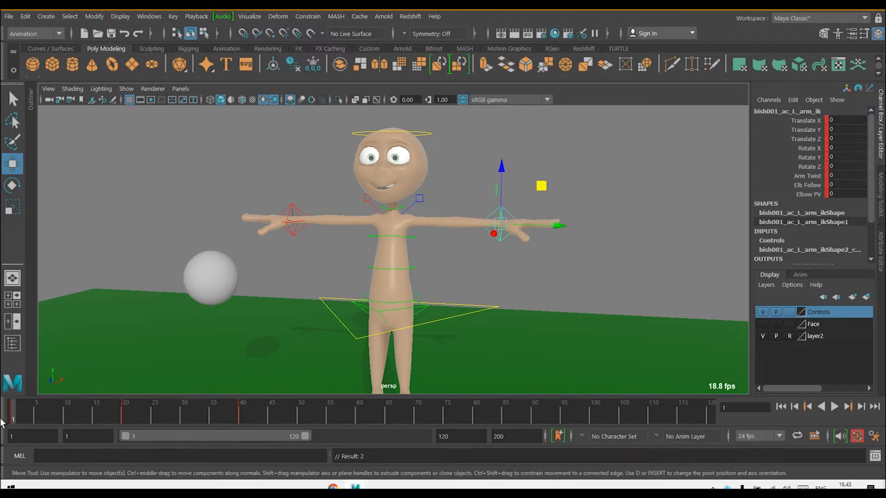
pyautogui.moveTo(13, 417)
pyautogui.mouseDown()
pyautogui.moveTo(77, 417)
pyautogui.moveTo(9, 417)
pyautogui.mouseUp()
pyautogui.press('.')
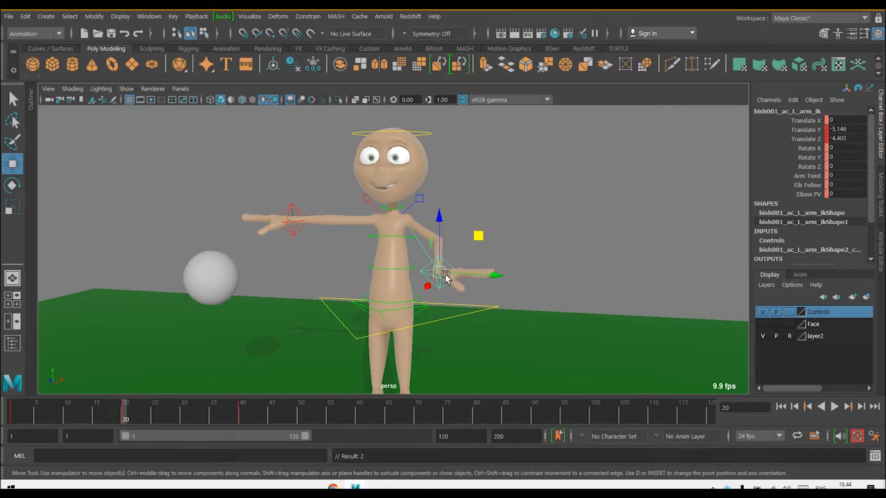
pyautogui.press('.')
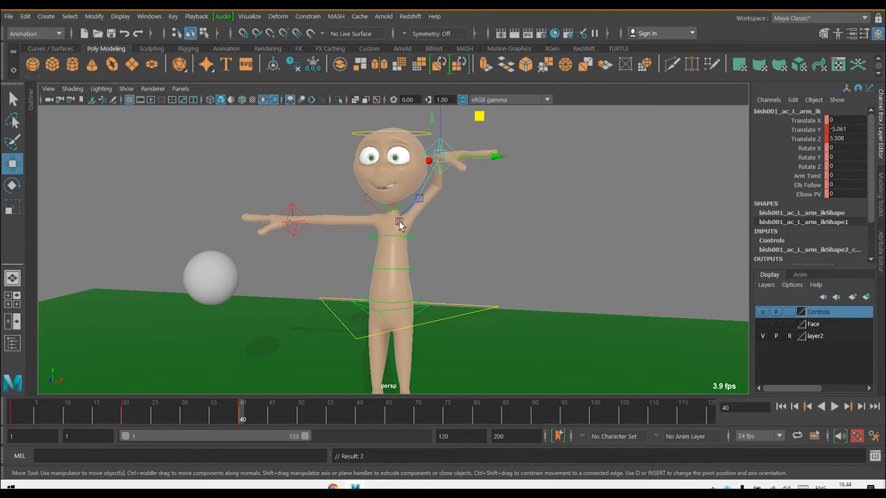
# Delete the left arm IK control's key at frame 40
pyautogui.keyDown('shift'); pyautogui.click(252, 415); pyautogui.keyUp('shift')
pyautogui.keyDown('shift'); pyautogui.moveTo(242, 417); pyautogui.dragTo(212, 418); pyautogui.keyUp('shift')
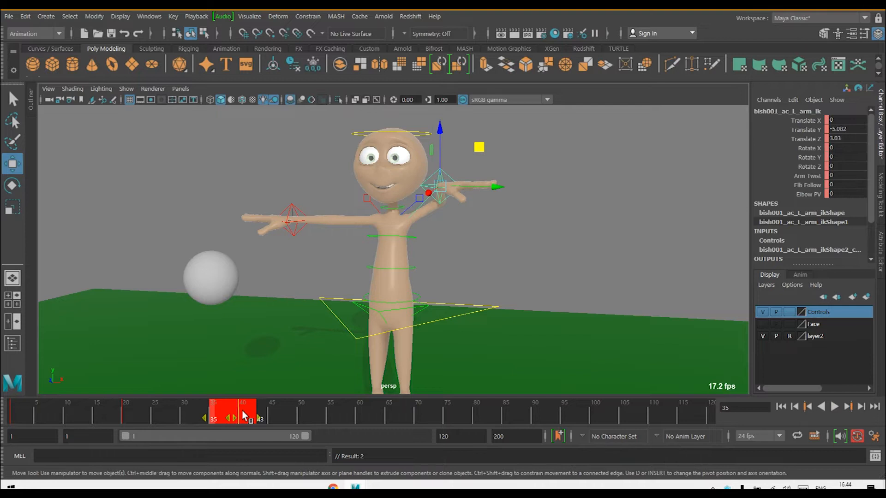
pyautogui.rightClick(240, 416)
pyautogui.click(275, 220)
# Step back and forth between the left arm IK control's keys at frames 1 and 20
pyautogui.moveTo(210, 400); pyautogui.dragTo(9, 402)
pyautogui.press('.')
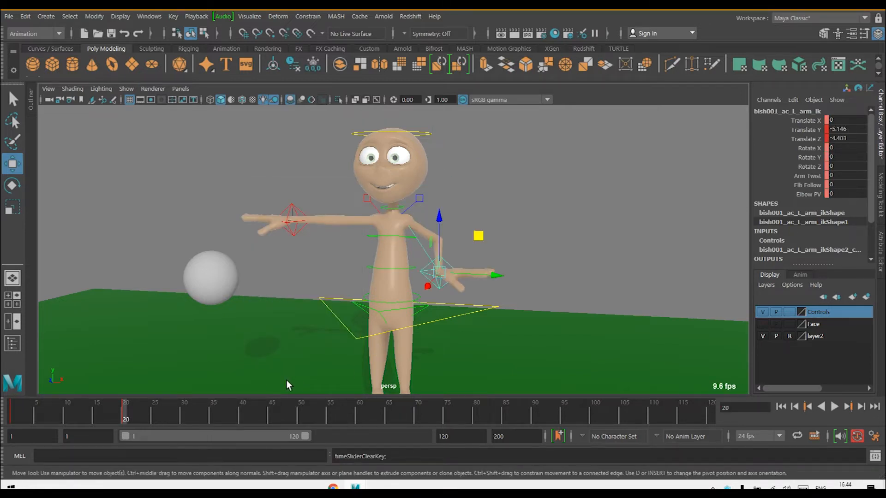
pyautogui.press(',')
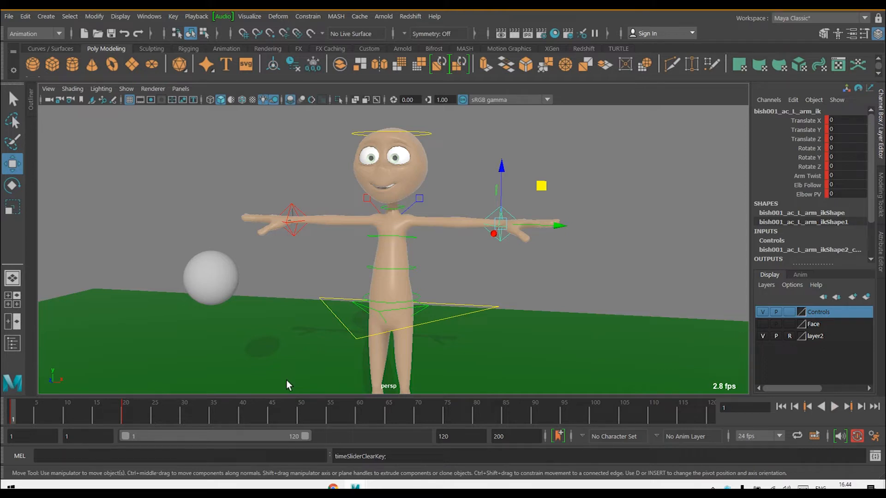
pyautogui.press('.')
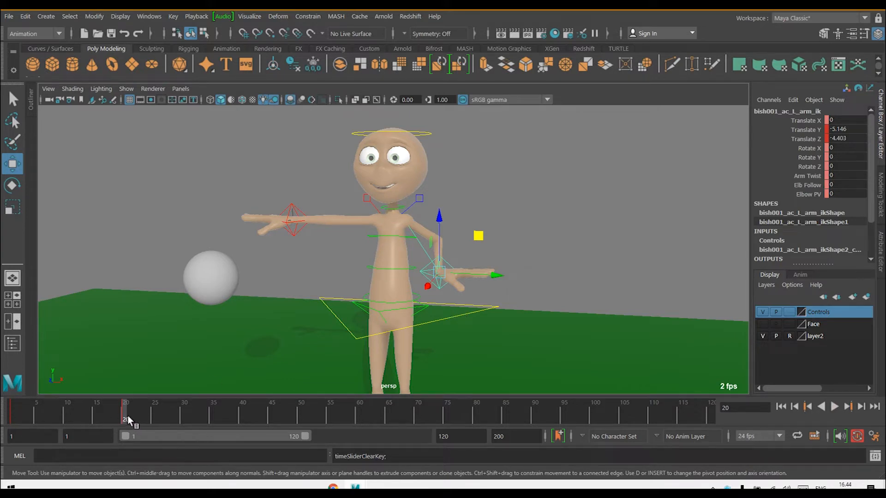
# Reselect the left arm IK control and copy its key at frame 1
pyautogui.hotkey('alt', 'v')
pyautogui.click(242, 419)
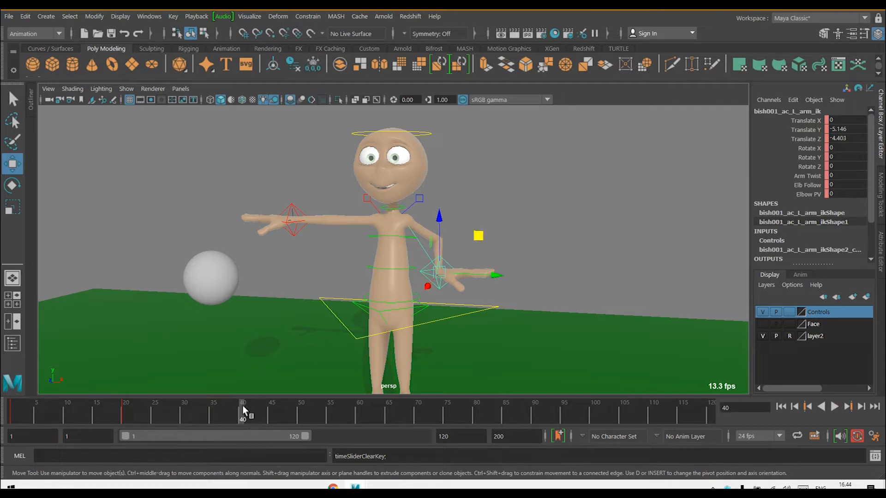
pyautogui.click(541, 244)
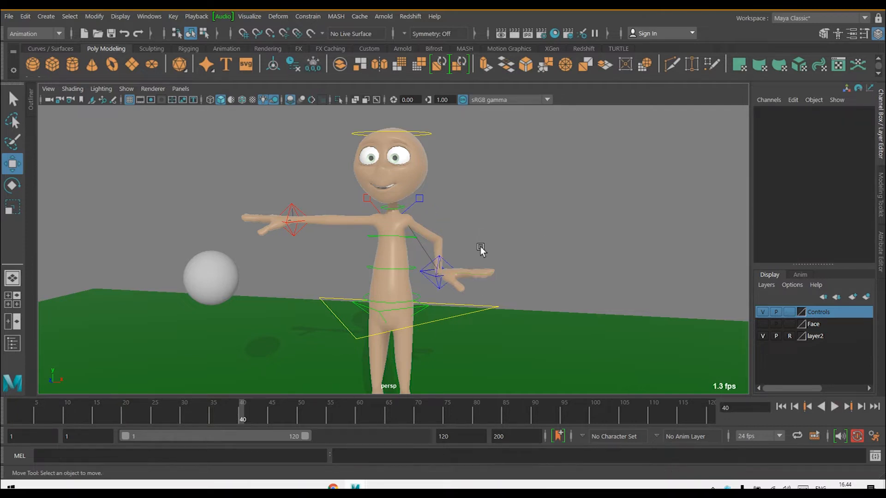
pyautogui.click(450, 266)
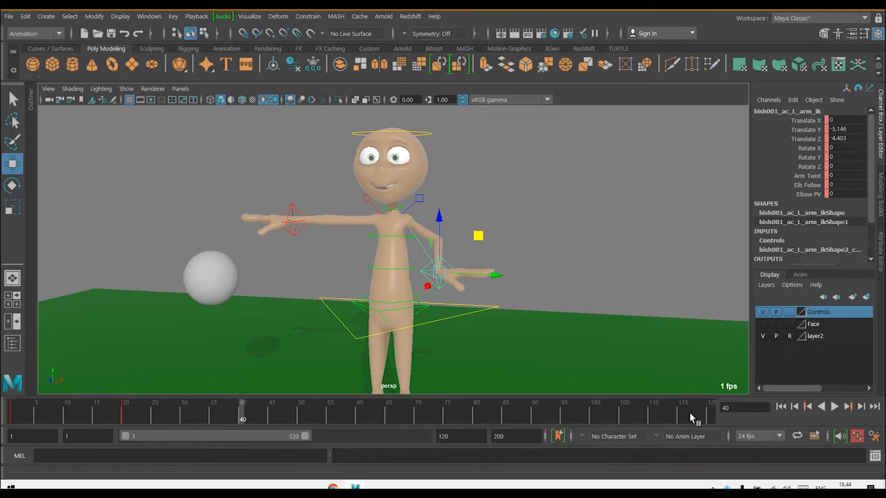
pyautogui.click(807, 407)
pyautogui.click(807, 407)
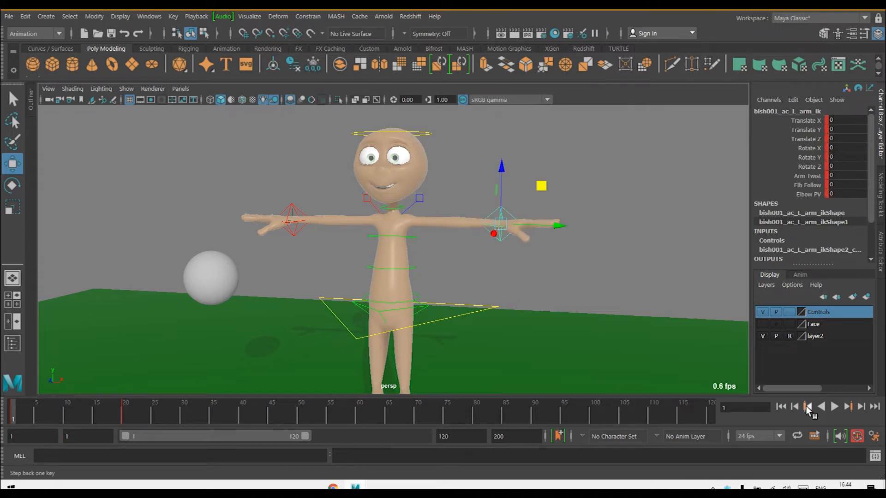
pyautogui.rightClick(17, 408)
pyautogui.moveTo(50, 203)
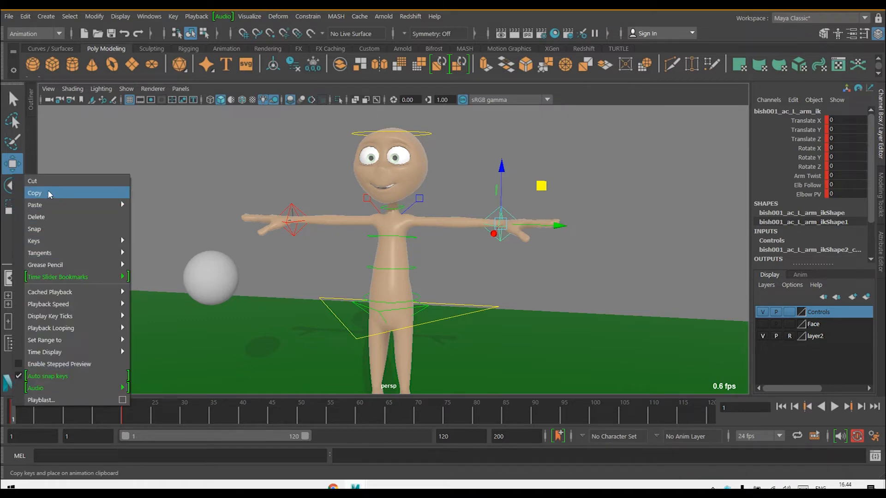
pyautogui.click(50, 194)
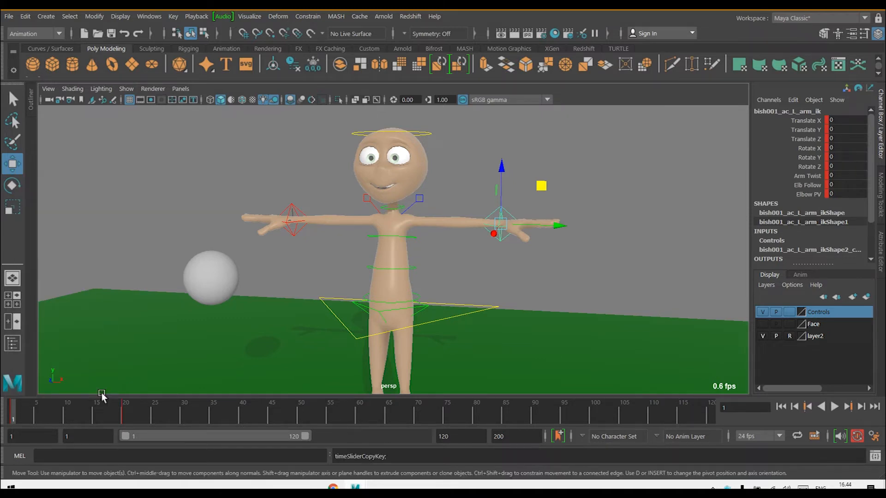
# Paste the copied key onto the left arm IK control at frame 40
pyautogui.hotkey('alt', 'v')
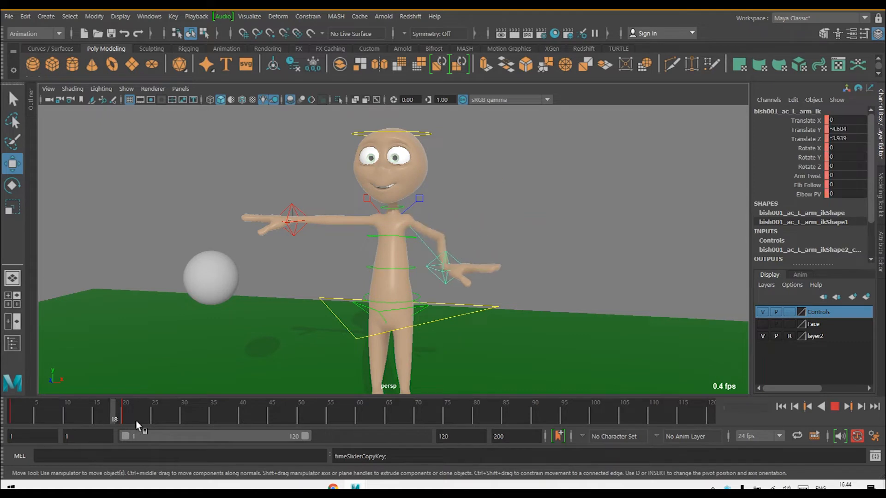
pyautogui.hotkey('alt', 'v')
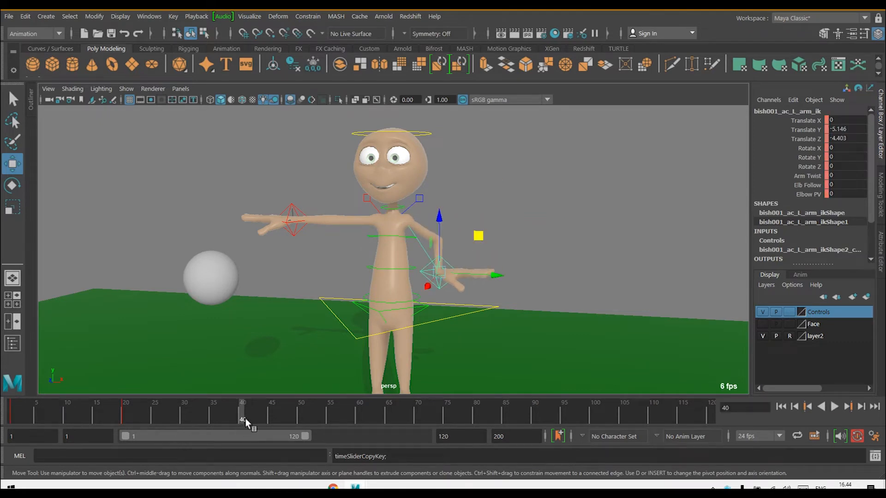
pyautogui.rightClick(242, 408)
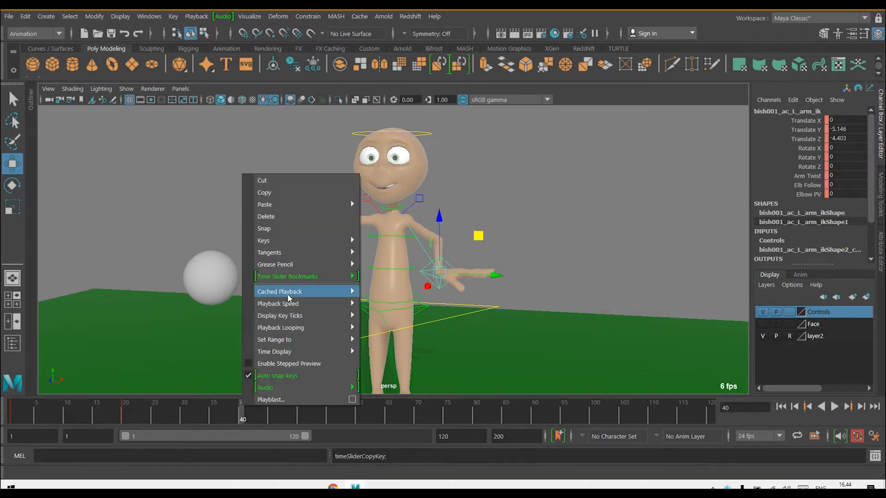
pyautogui.moveTo(318, 204)
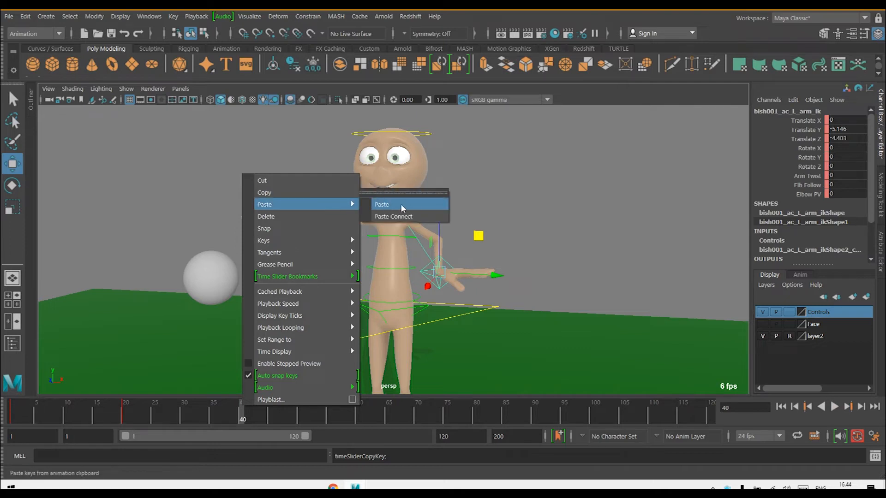
pyautogui.click(400, 203)
# Scrub back to frame 1 and step between the left arm IK control's keys to review the motion
pyautogui.moveTo(227, 413); pyautogui.dragTo(1, 395)
pyautogui.moveTo(11, 406)
pyautogui.mouseDown()
pyautogui.moveTo(123, 419)
pyautogui.moveTo(262, 417)
pyautogui.moveTo(8, 407)
pyautogui.mouseUp()
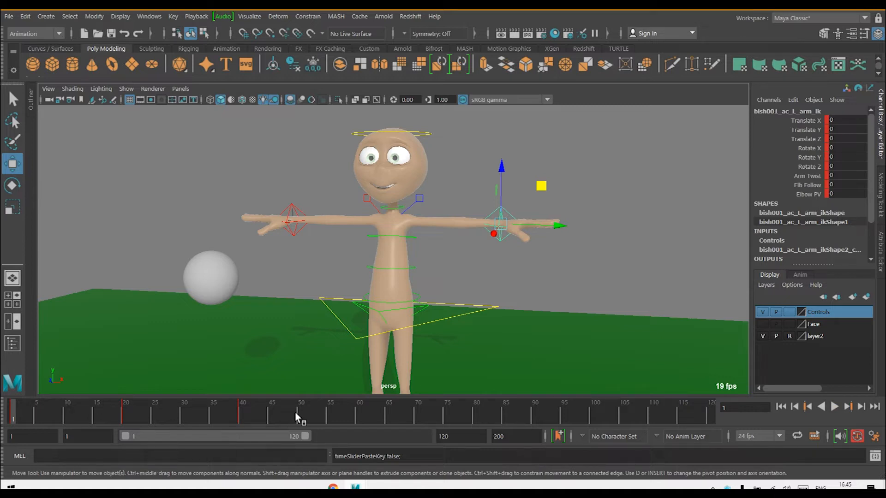
pyautogui.click(847, 407)
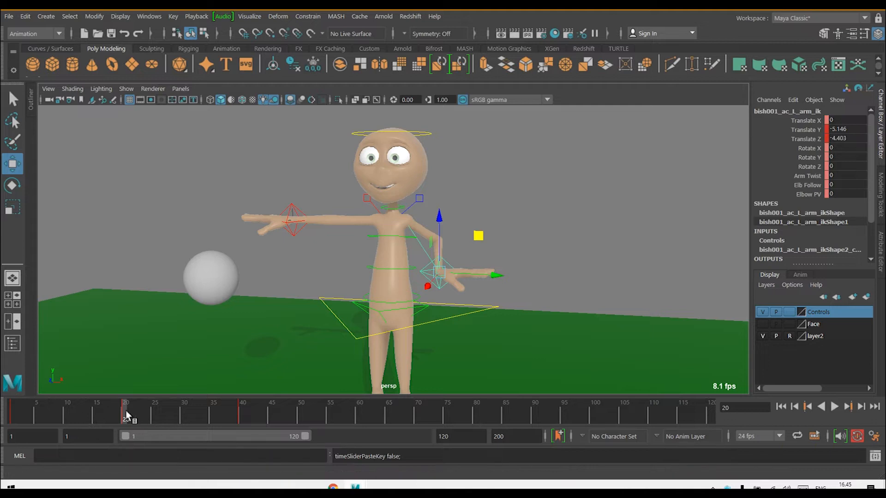
pyautogui.click(807, 406)
pyautogui.click(848, 406)
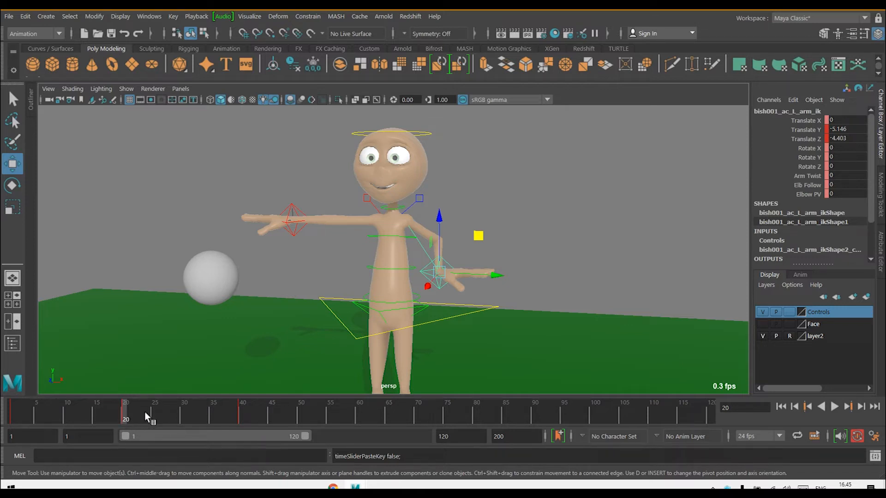
pyautogui.keyDown('shift'); pyautogui.moveTo(145, 412); pyautogui.dragTo(102, 419); pyautogui.keyUp('shift')
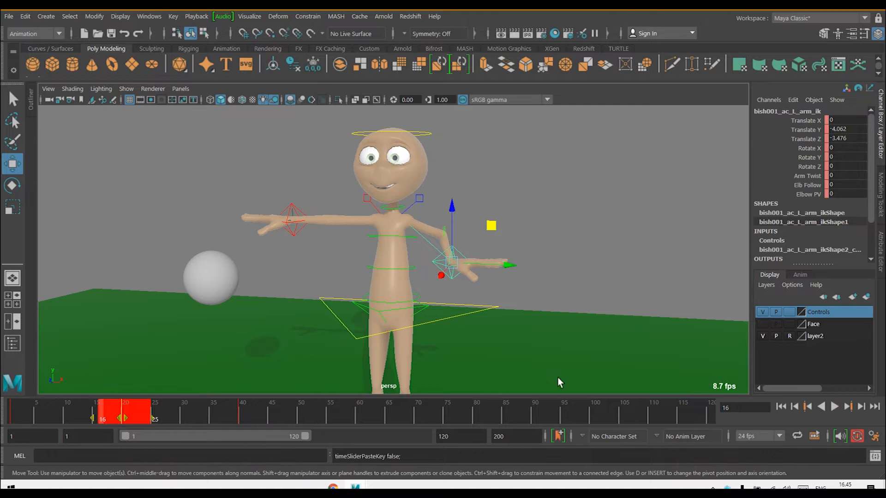
pyautogui.click(848, 408)
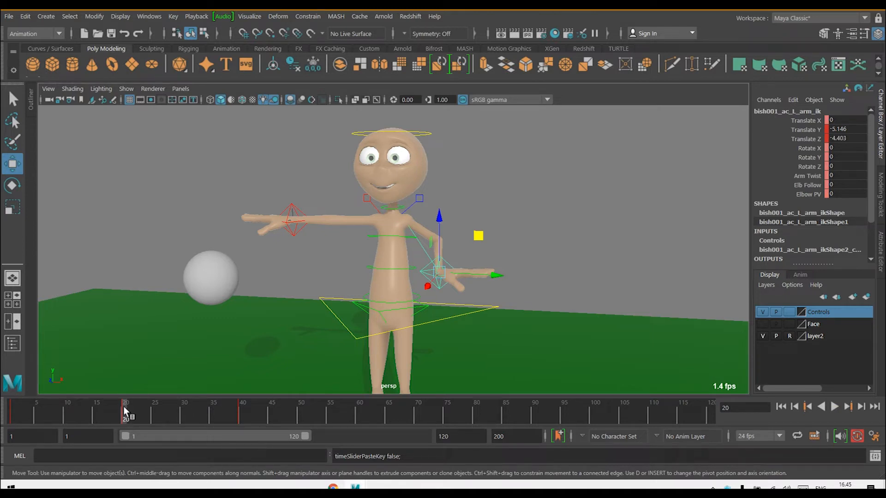
# Carry the left arm IK control's pose from frame 20 over to frame 60 and set a key there
pyautogui.moveTo(126, 409); pyautogui.dragTo(359, 448)
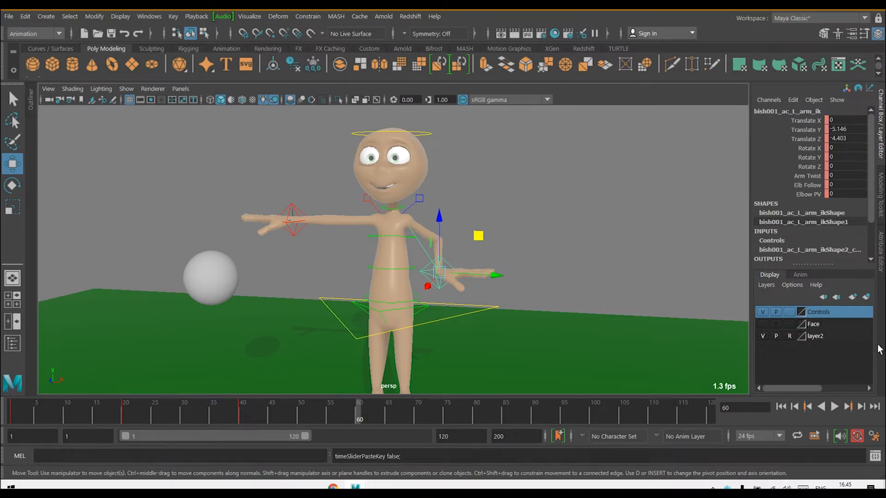
pyautogui.press('s')
pyautogui.moveTo(369, 410)
pyautogui.mouseDown()
pyautogui.moveTo(1, 401)
pyautogui.moveTo(33, 408)
pyautogui.moveTo(3, 408)
pyautogui.moveTo(13, 412)
pyautogui.moveTo(123, 420)
pyautogui.moveTo(365, 421)
pyautogui.moveTo(357, 421)
pyautogui.mouseUp()
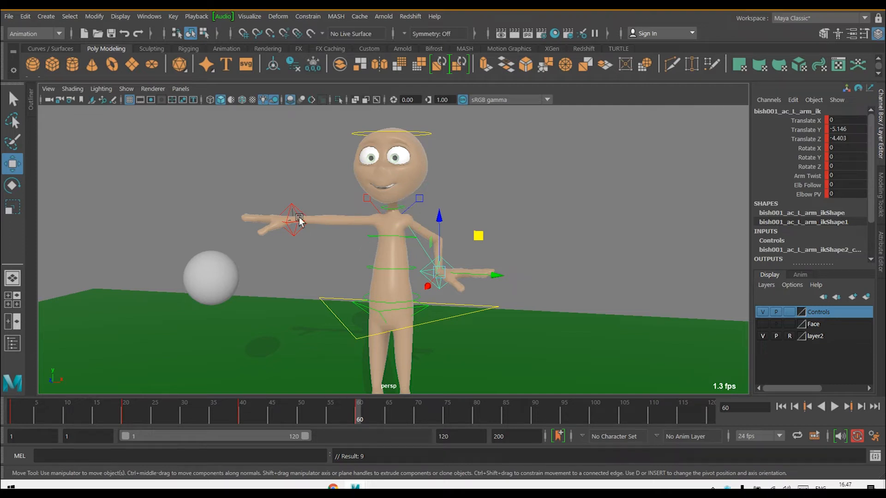
# Play the arm animation from frame 1, stop it, and return to the start
pyautogui.moveTo(288, 413); pyautogui.dragTo(1, 396)
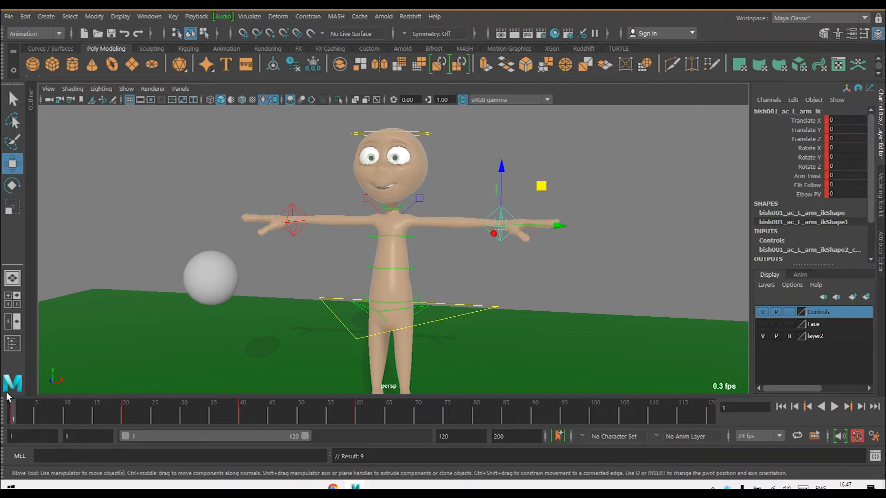
pyautogui.click(834, 407)
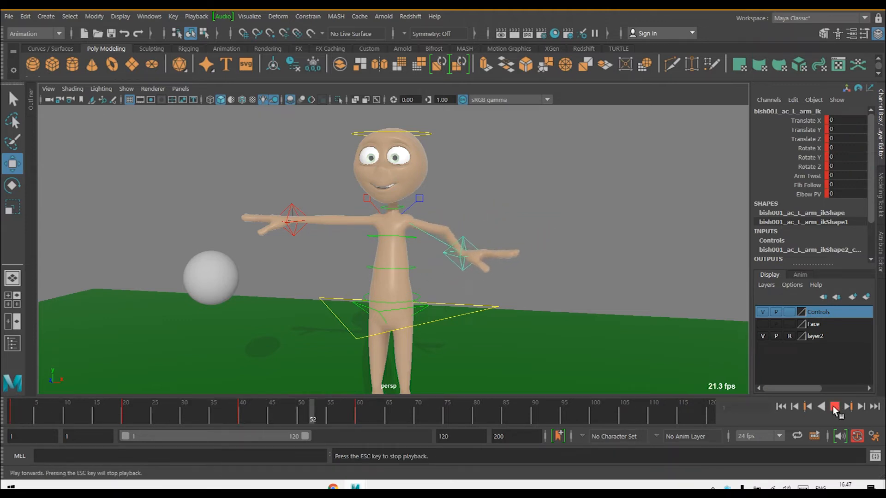
pyautogui.click(834, 406)
pyautogui.click(781, 407)
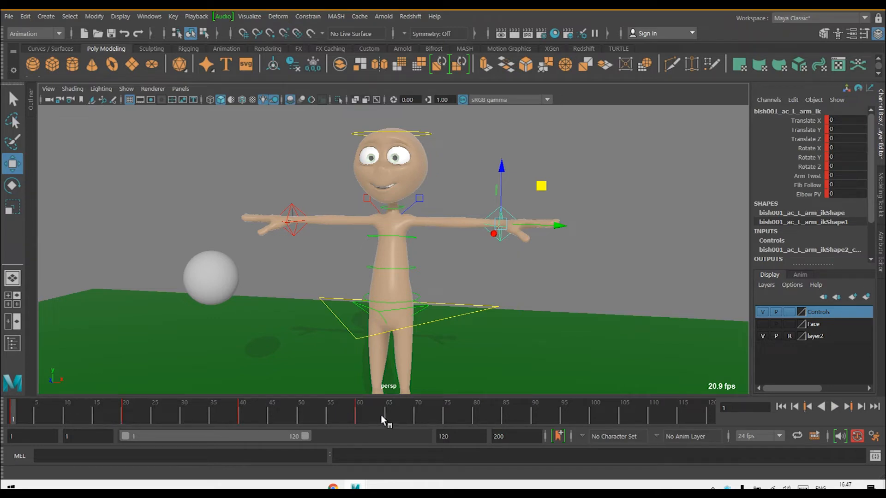
# Select the range around the left arm IK control's key at frame 60 and slide that key to frame 61
pyautogui.keyDown('shift'); pyautogui.moveTo(383, 410); pyautogui.dragTo(344, 418); pyautogui.keyUp('shift')
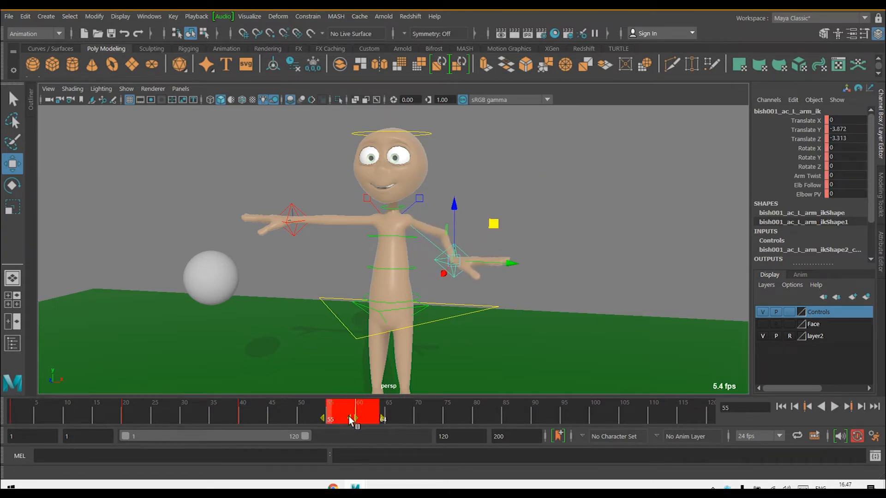
pyautogui.moveTo(351, 419); pyautogui.dragTo(345, 418)
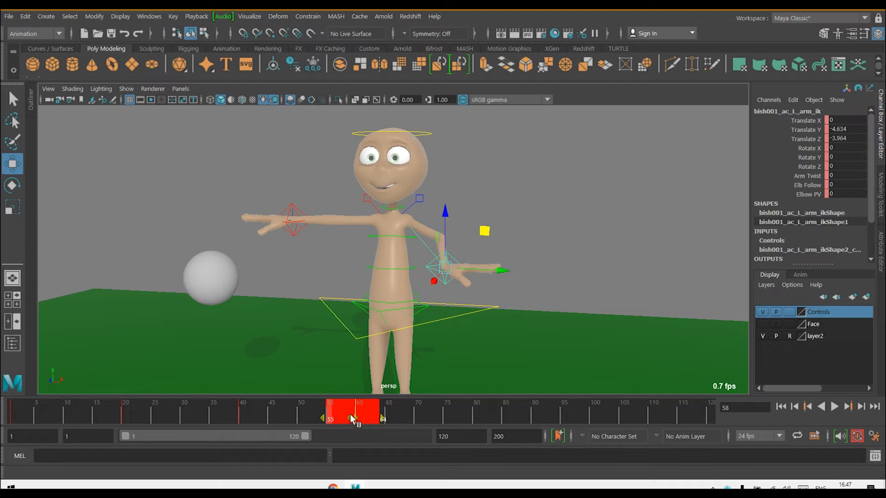
pyautogui.moveTo(351, 416)
pyautogui.mouseDown()
pyautogui.moveTo(340, 418)
pyautogui.moveTo(360, 420)
pyautogui.mouseUp()
pyautogui.click(409, 410)
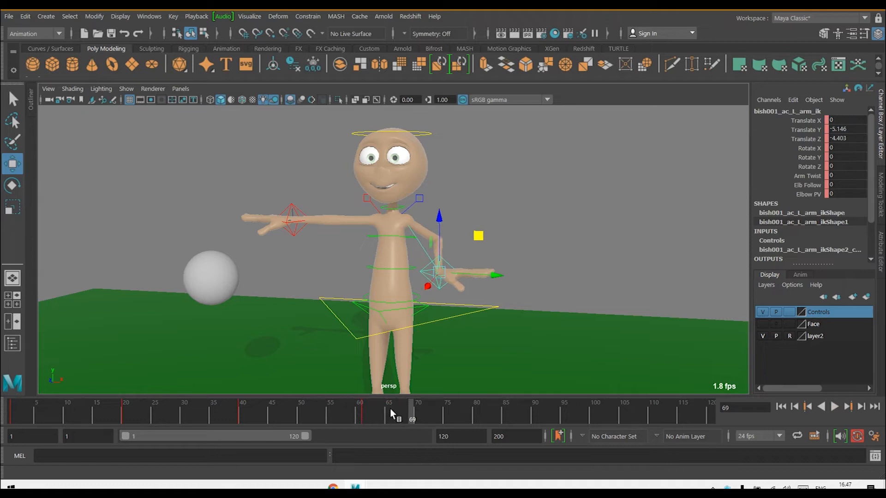
# Select the range around the left arm IK control's last key and slide that key to about frame 51
pyautogui.keyDown('shift'); pyautogui.moveTo(389, 408); pyautogui.dragTo(323, 415); pyautogui.keyUp('shift')
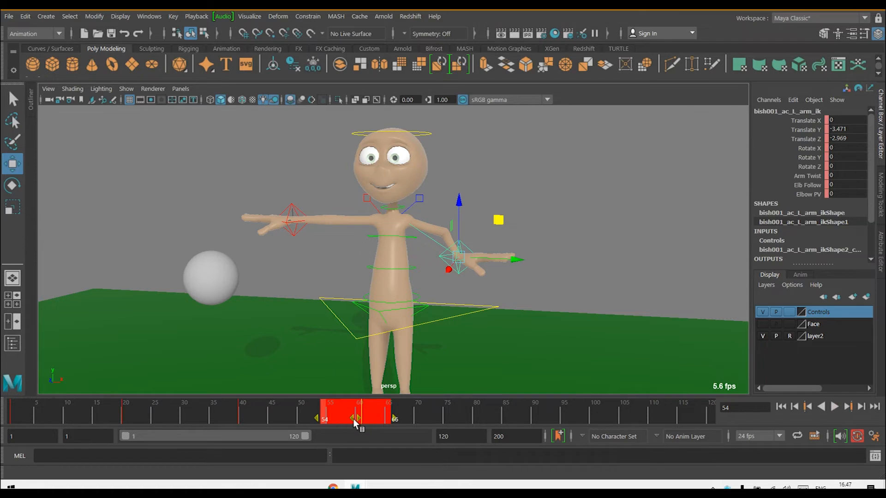
pyautogui.moveTo(353, 423); pyautogui.dragTo(403, 425)
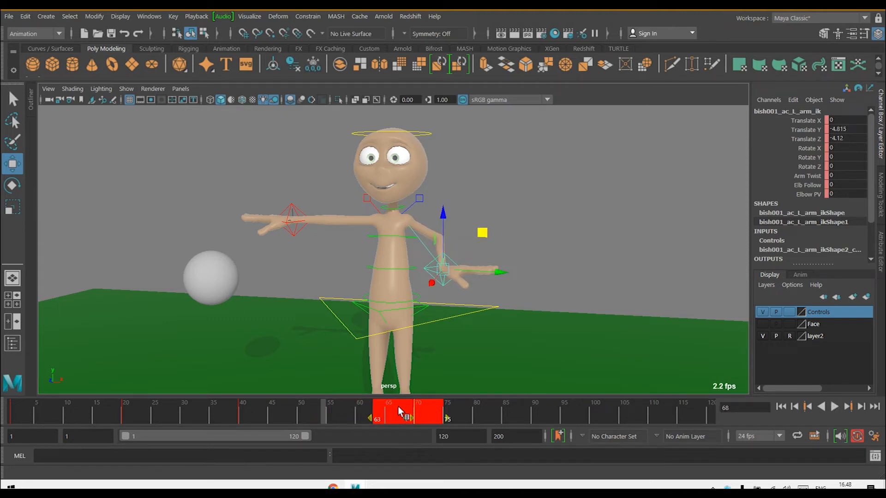
pyautogui.moveTo(398, 406); pyautogui.dragTo(294, 414)
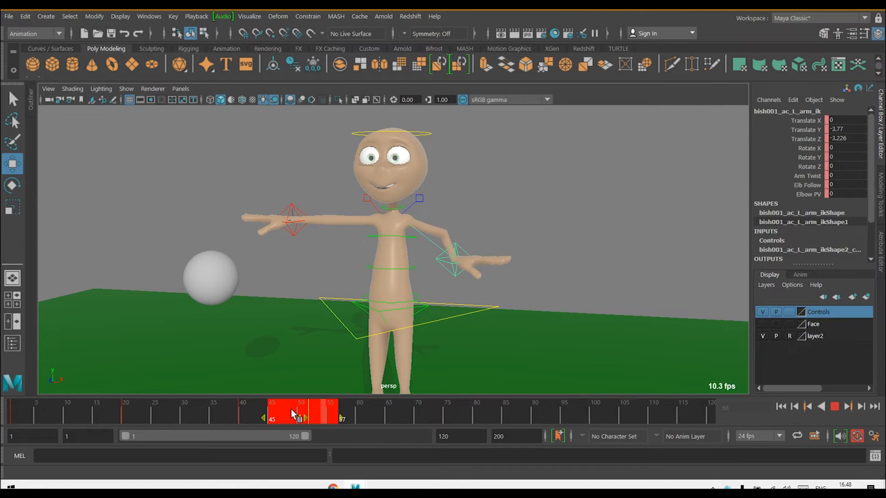
pyautogui.click(383, 411)
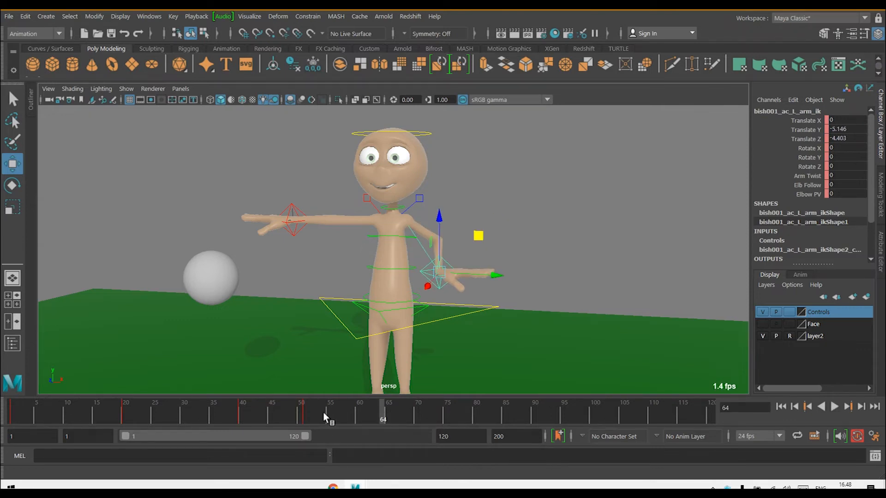
# Shift the left arm IK control's last two keys together about 8 frames earlier and play the result from frame 1
pyautogui.keyDown('shift'); pyautogui.moveTo(331, 417); pyautogui.dragTo(212, 417); pyautogui.keyUp('shift')
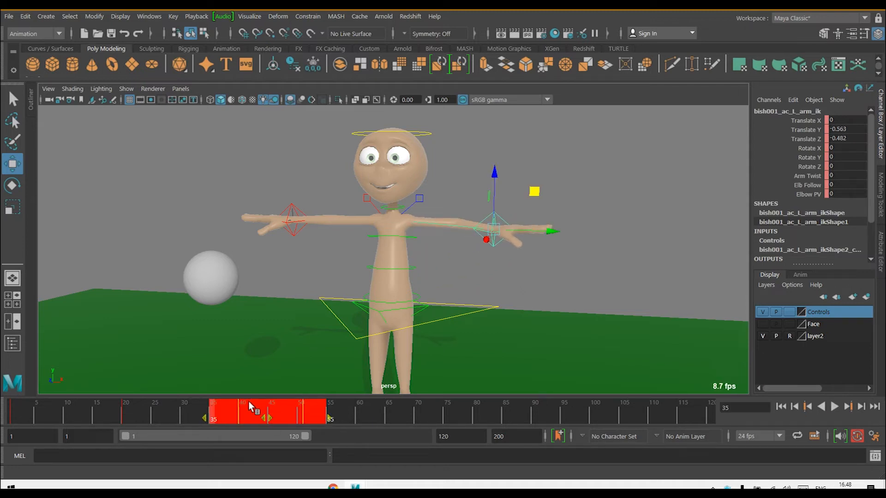
pyautogui.moveTo(262, 419); pyautogui.dragTo(224, 418)
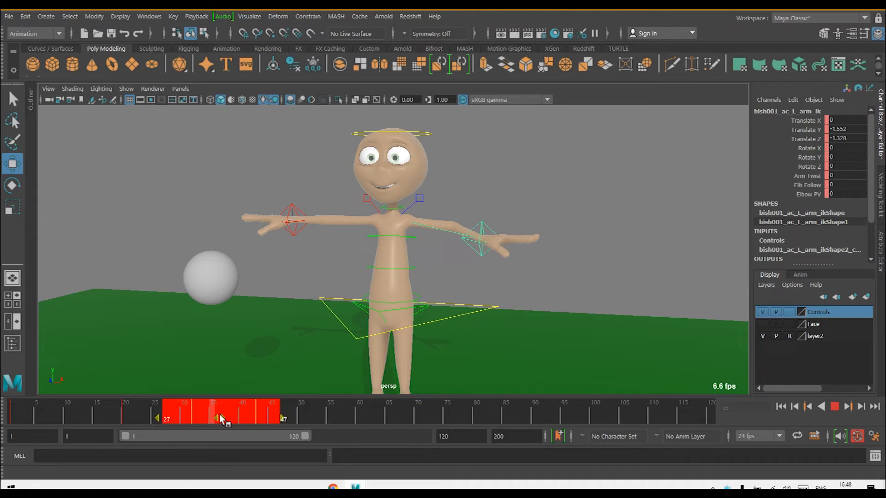
pyautogui.click(780, 408)
pyautogui.click(834, 406)
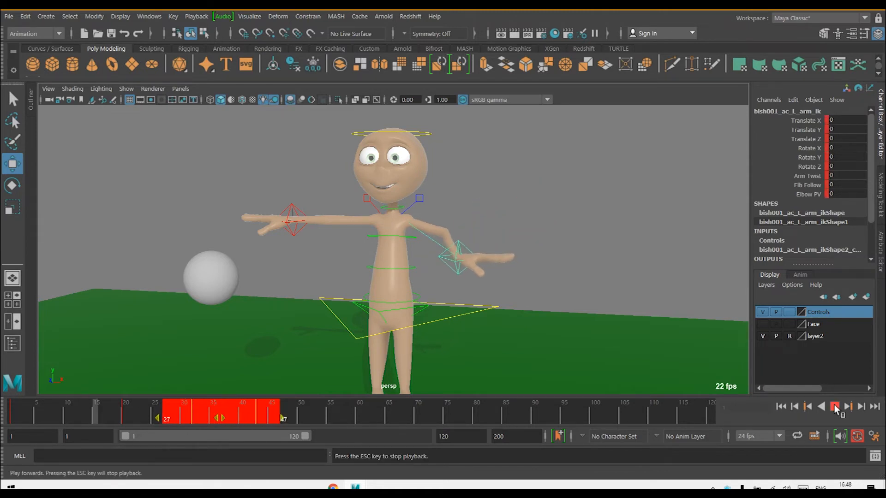
pyautogui.click(834, 407)
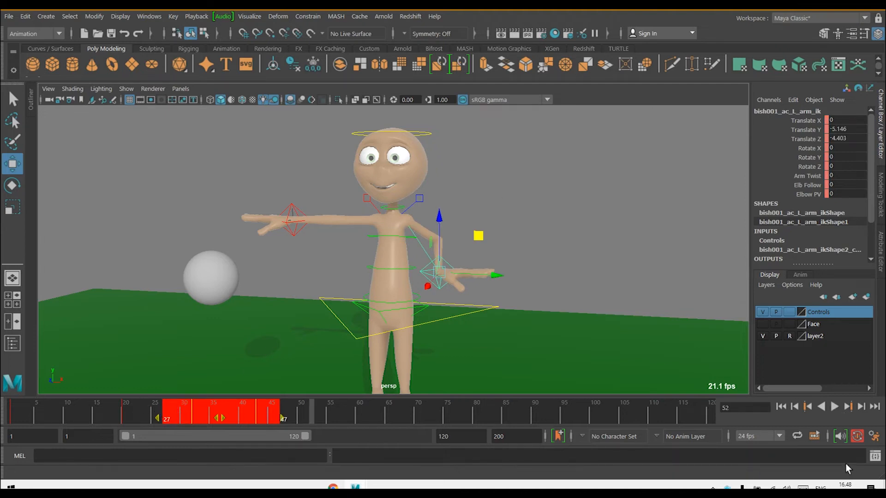
pyautogui.click(779, 409)
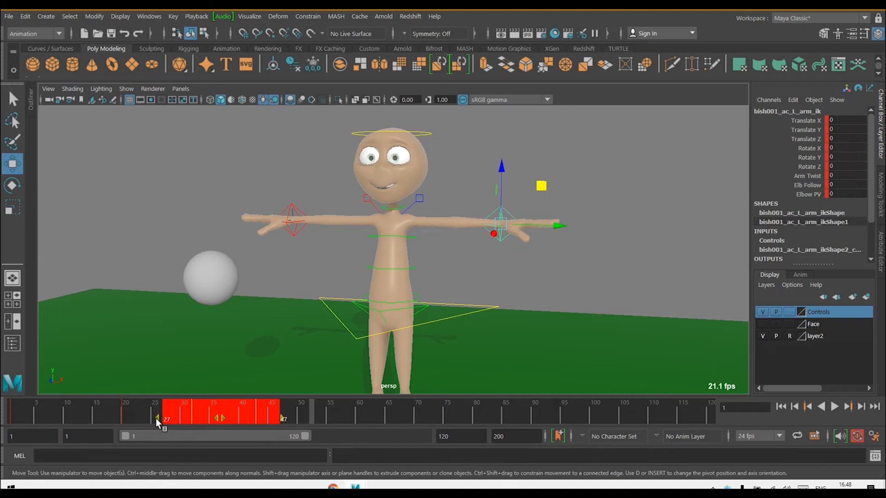
# Select all of the left arm IK control's keys from frame 1 and compress their range to end at frame 25
pyautogui.click(322, 413)
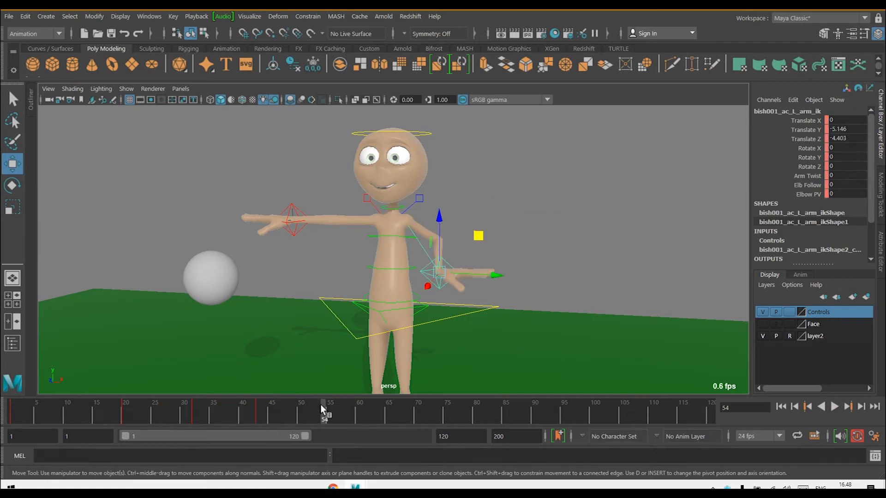
pyautogui.hotkey('alt', 'v')
pyautogui.click(269, 413)
pyautogui.keyDown('shift'); pyautogui.moveTo(269, 410); pyautogui.dragTo(4, 407); pyautogui.keyUp('shift')
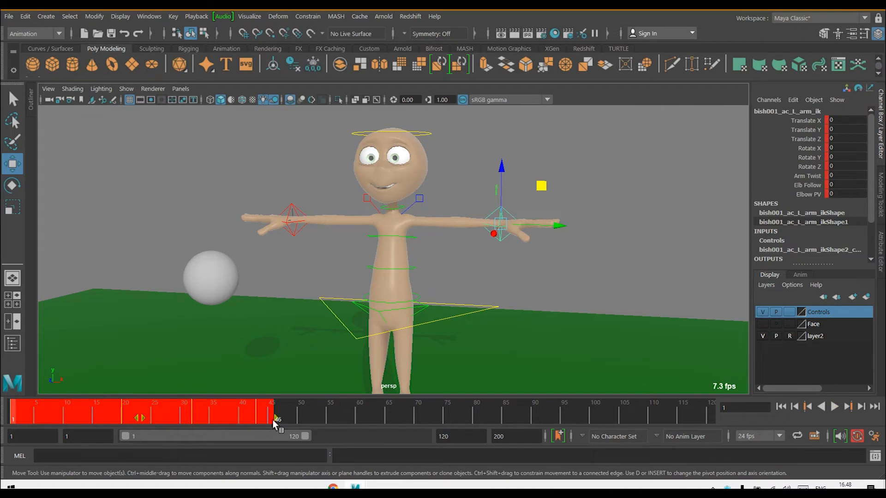
pyautogui.moveTo(275, 421); pyautogui.dragTo(154, 420)
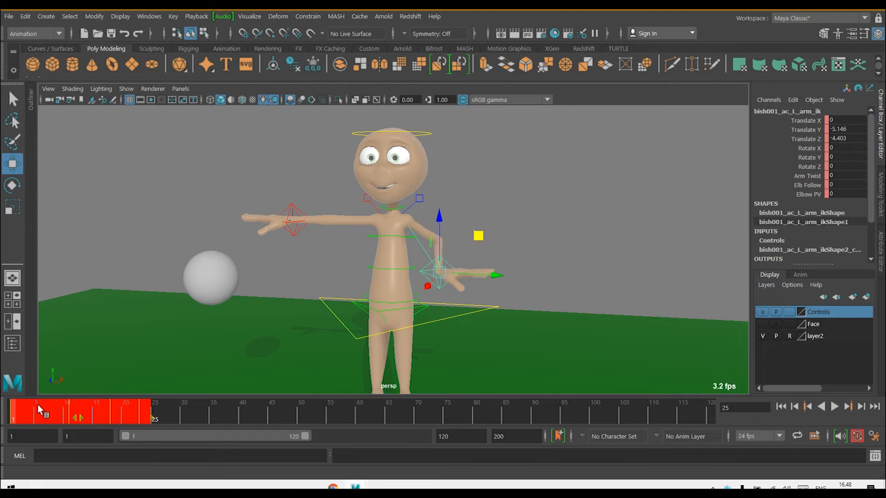
# Stretch the left arm IK control's key range to end at frame 110 and play the result from frame 1
pyautogui.click(834, 407)
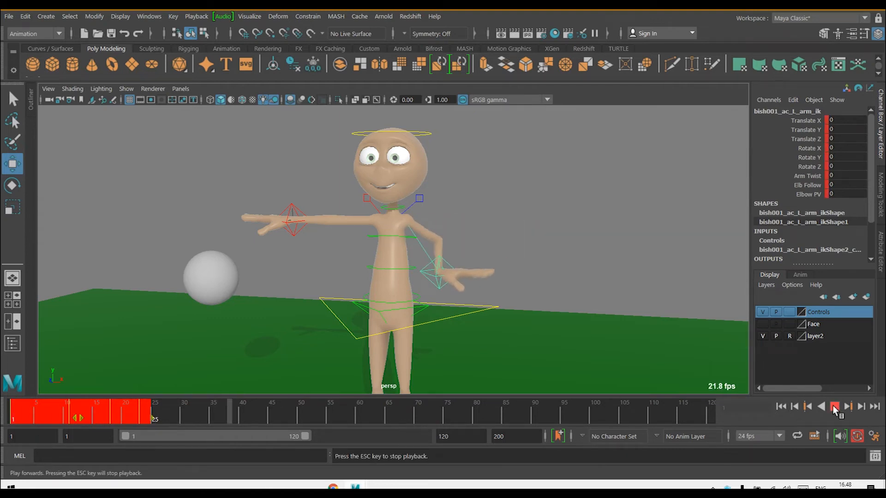
pyautogui.click(835, 406)
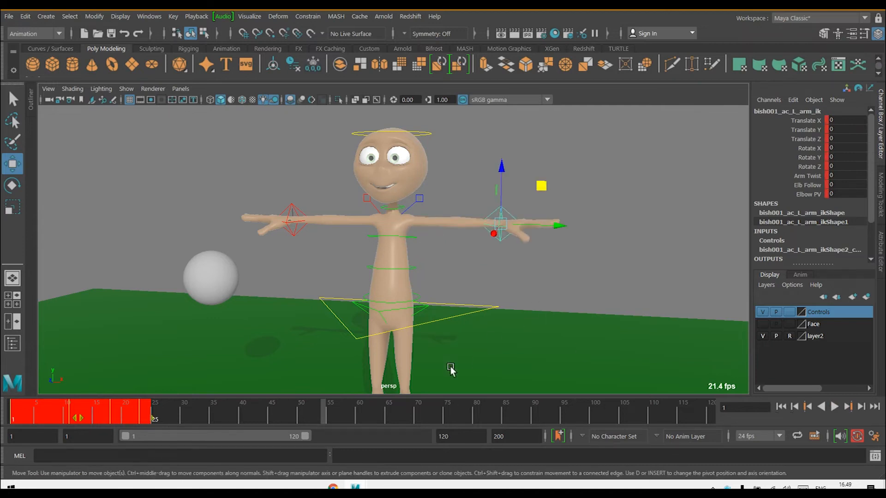
pyautogui.moveTo(153, 420); pyautogui.dragTo(651, 447)
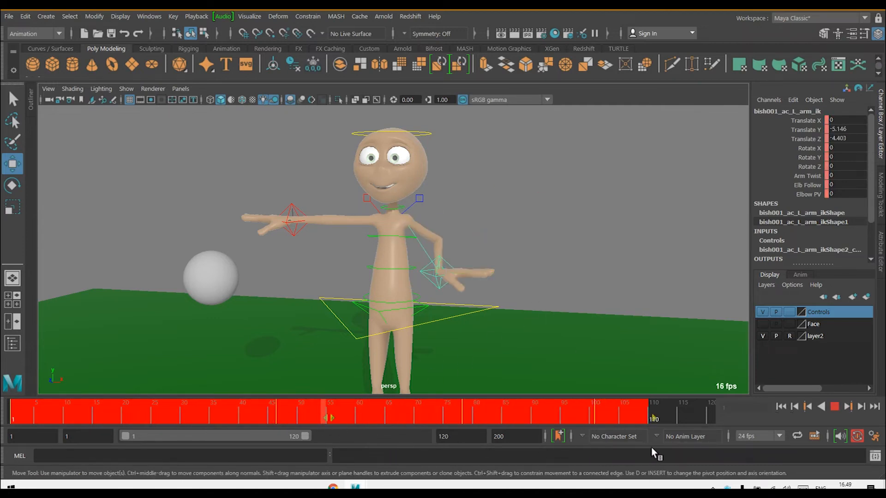
pyautogui.click(779, 406)
pyautogui.click(834, 407)
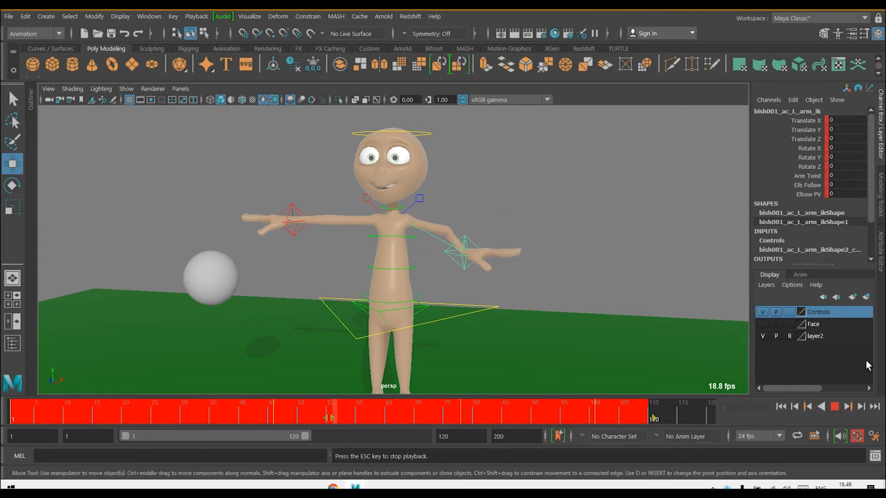
pyautogui.click(834, 406)
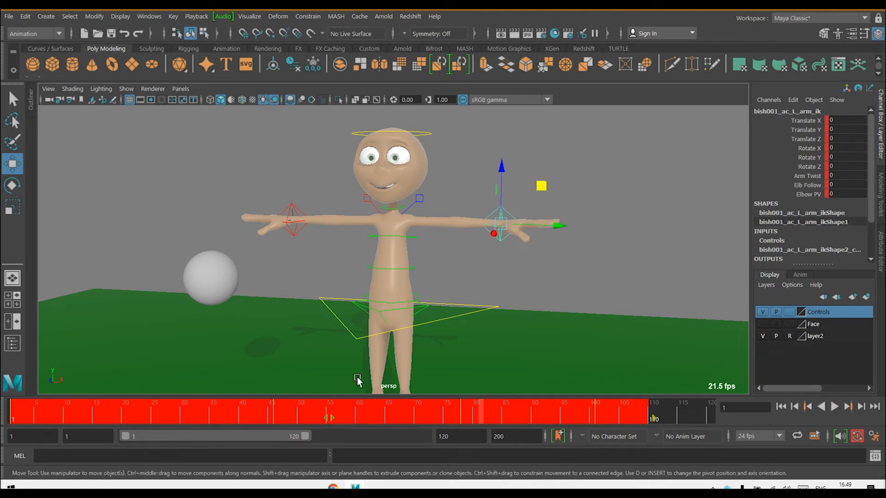
# Select all of the left arm IK control's keys on the timeline and snap them to whole frames
pyautogui.click(410, 412)
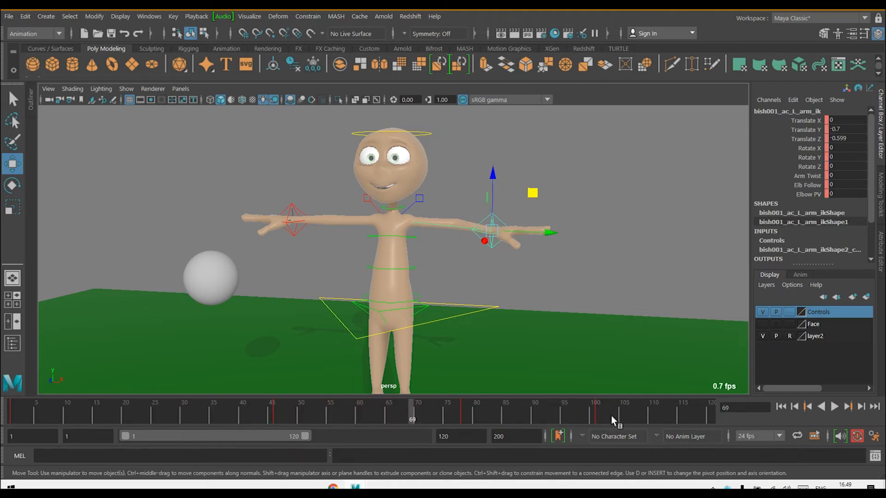
pyautogui.click(597, 414)
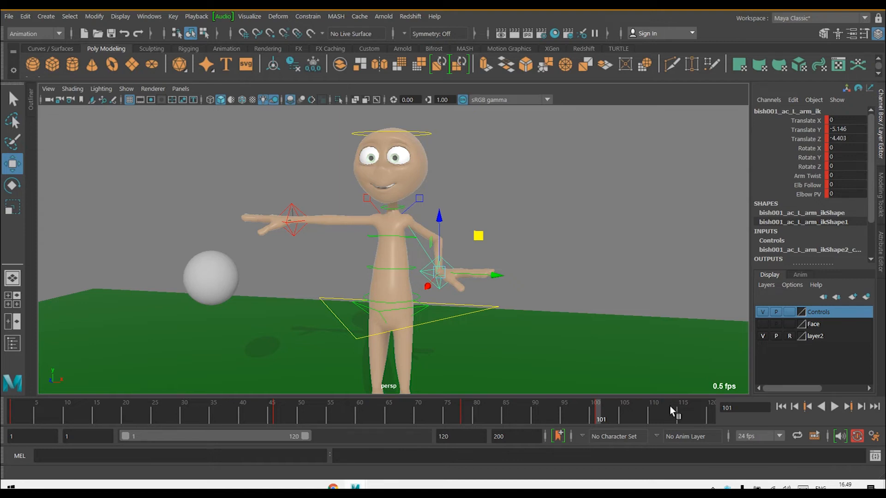
pyautogui.keyDown('shift'); pyautogui.moveTo(689, 412); pyautogui.dragTo(3, 397); pyautogui.keyUp('shift')
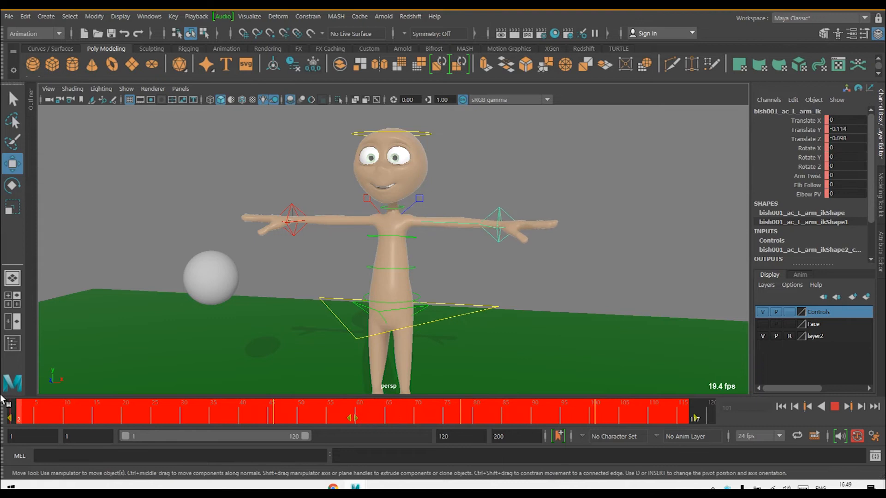
pyautogui.rightClick(54, 408)
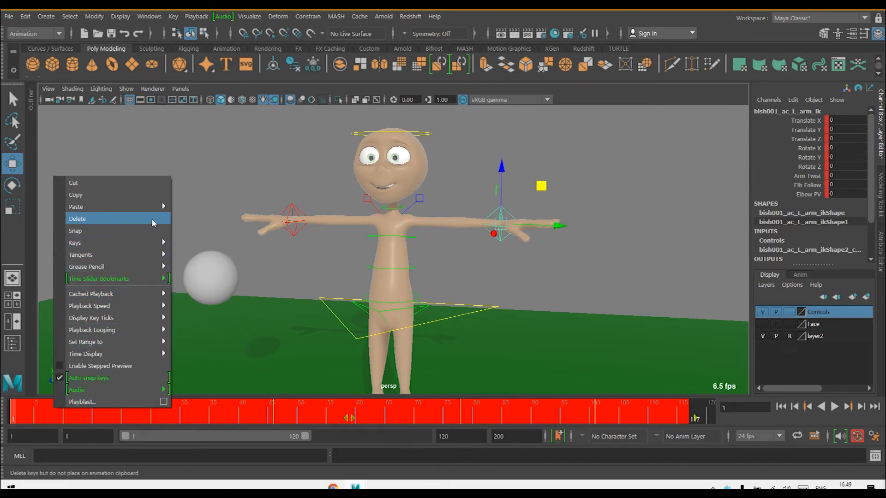
pyautogui.click(132, 230)
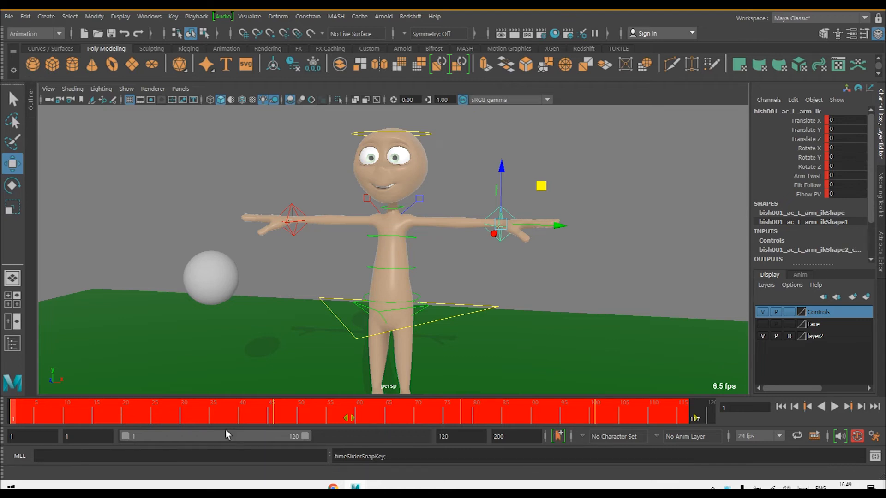
pyautogui.rightClick(215, 412)
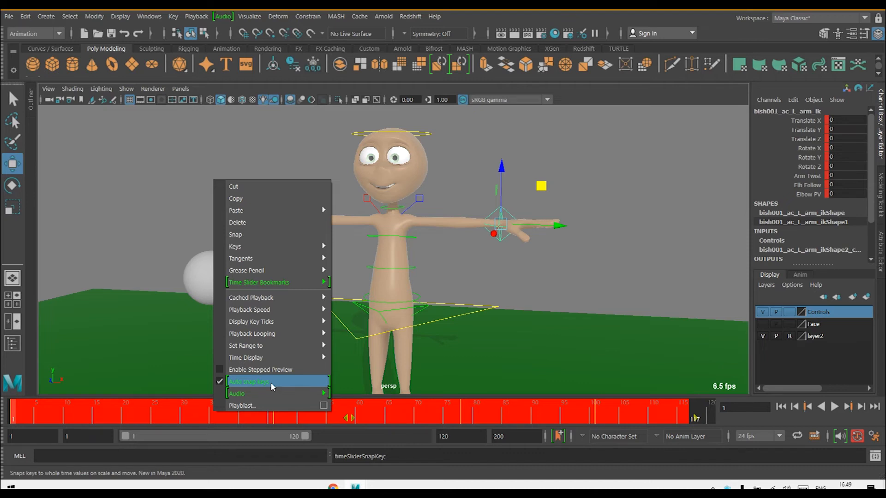
pyautogui.click(143, 213)
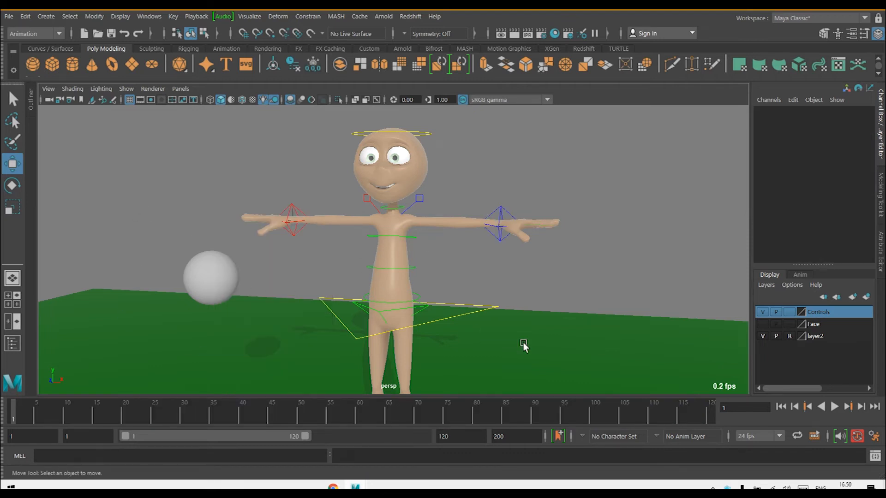
# Play the animation with nothing selected and return to frame 1
pyautogui.click(834, 408)
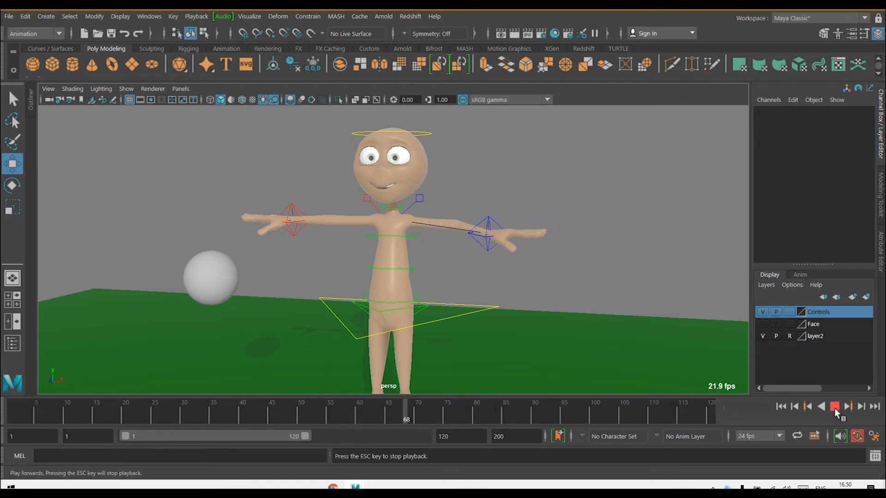
pyautogui.click(834, 408)
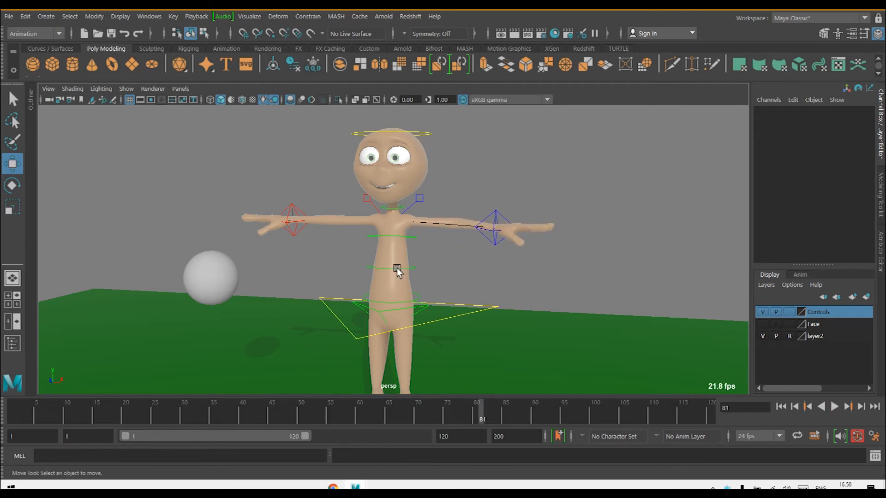
pyautogui.click(783, 407)
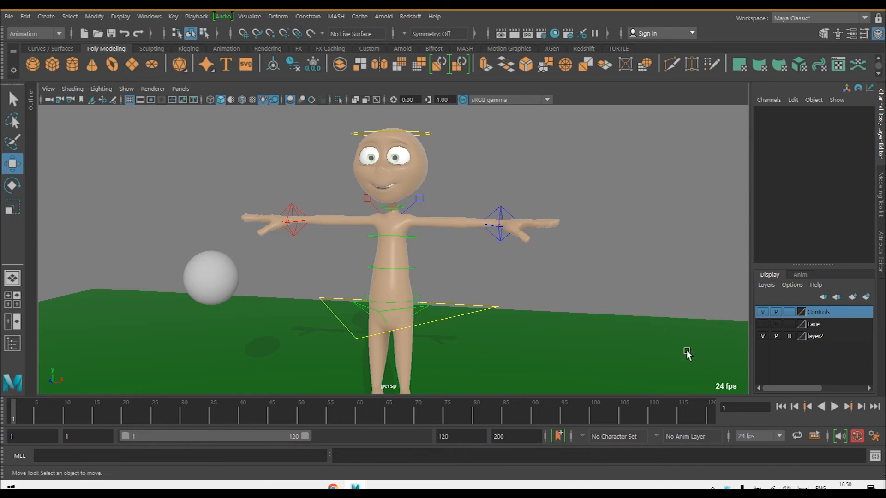
# Select all of the left arm IK control's keys from frame 1 and compress their range to end at about frame 75
pyautogui.moveTo(533, 193); pyautogui.dragTo(492, 215)
pyautogui.keyDown('shift'); pyautogui.moveTo(623, 416); pyautogui.dragTo(12, 416); pyautogui.keyUp('shift')
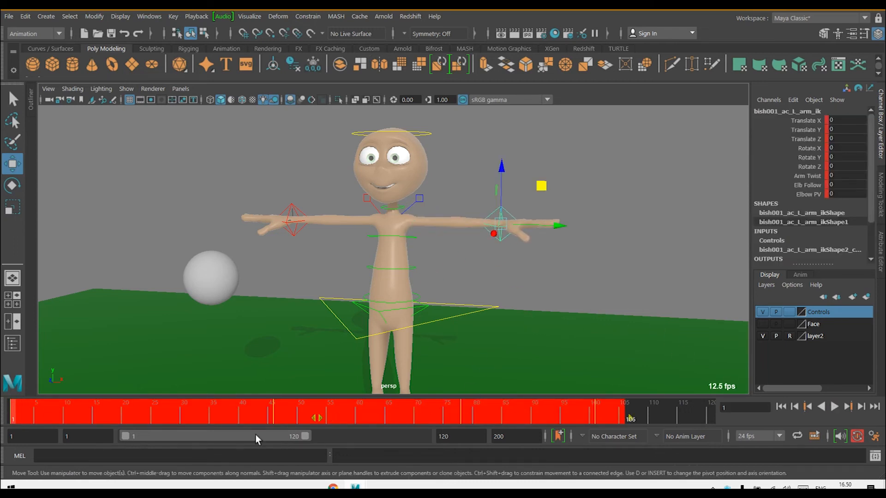
pyautogui.keyDown('shift'); pyautogui.moveTo(632, 420); pyautogui.dragTo(447, 419); pyautogui.keyUp('shift')
pyautogui.click(561, 272)
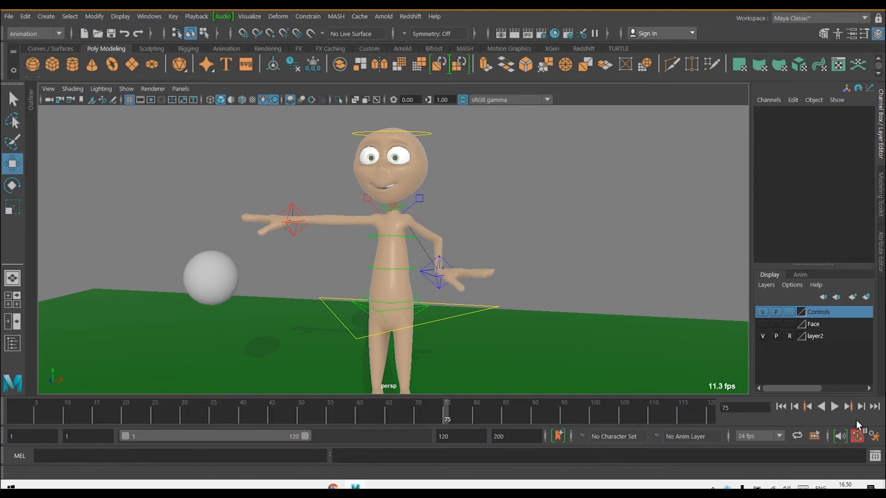
pyautogui.click(781, 407)
# Set the tangents of all the left arm IK control's keys to Spline and play the result
pyautogui.click(488, 208)
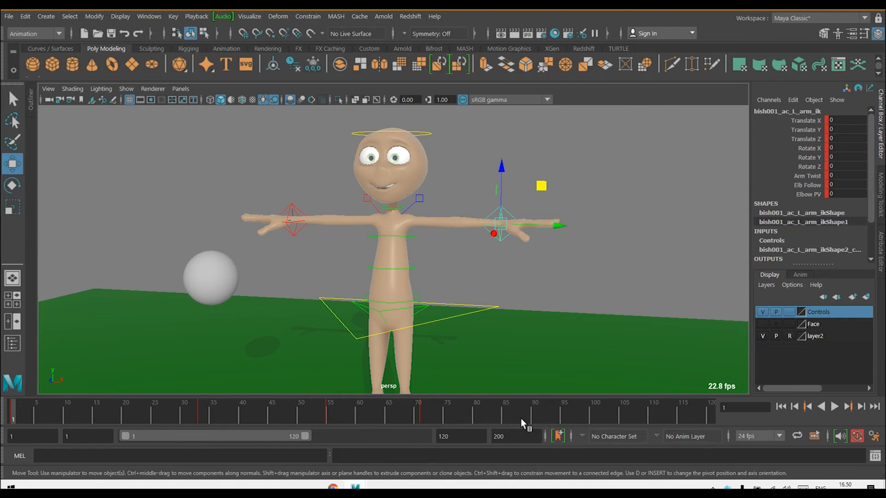
pyautogui.keyDown('shift'); pyautogui.moveTo(459, 415); pyautogui.dragTo(5, 411); pyautogui.keyUp('shift')
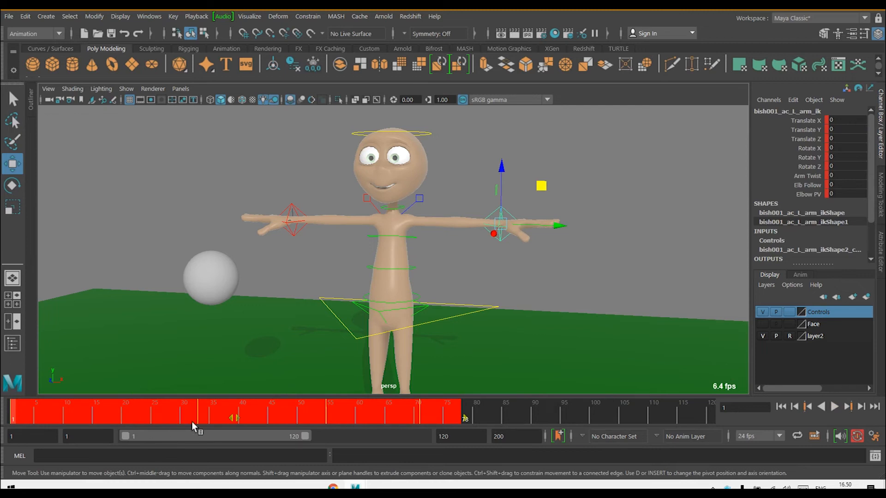
pyautogui.rightClick(81, 412)
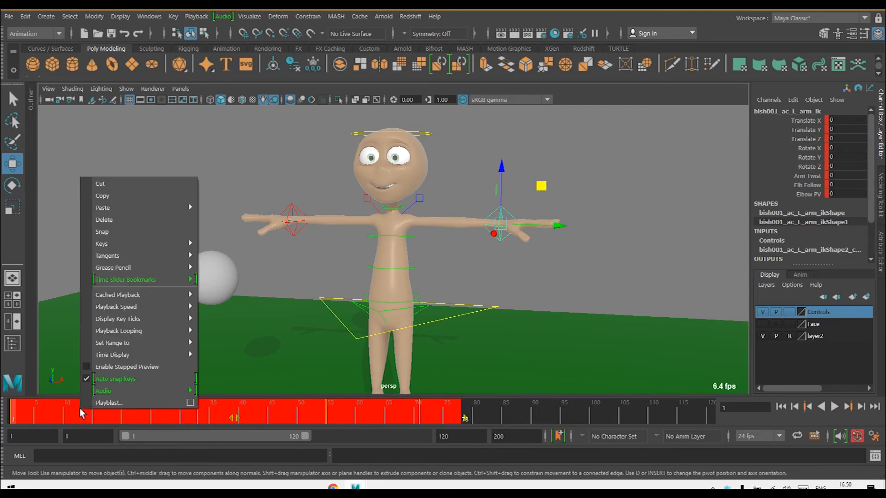
pyautogui.moveTo(140, 258)
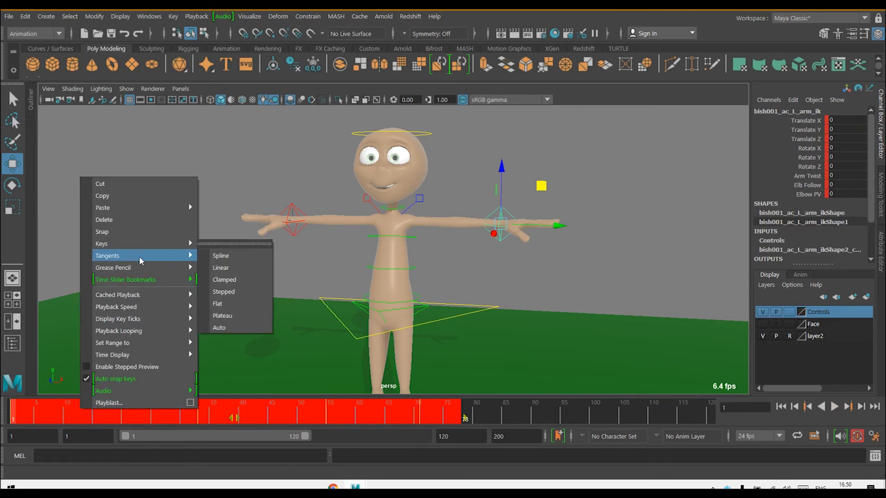
pyautogui.click(226, 257)
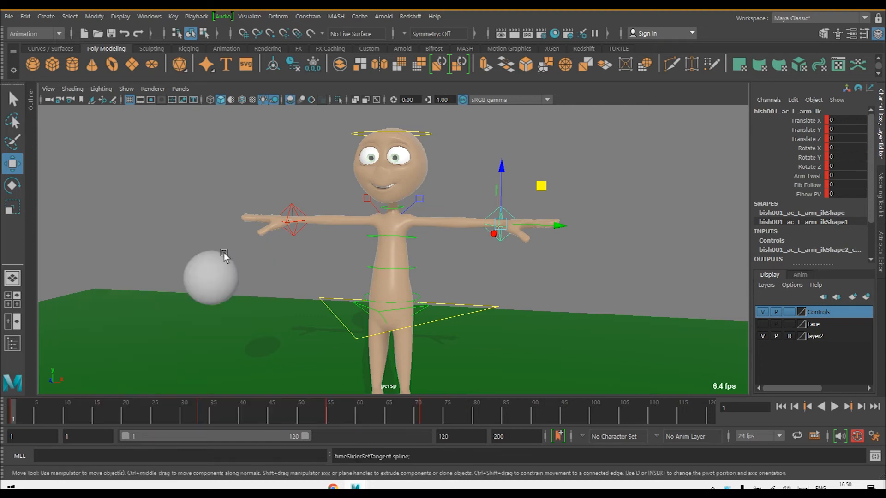
pyautogui.click(839, 406)
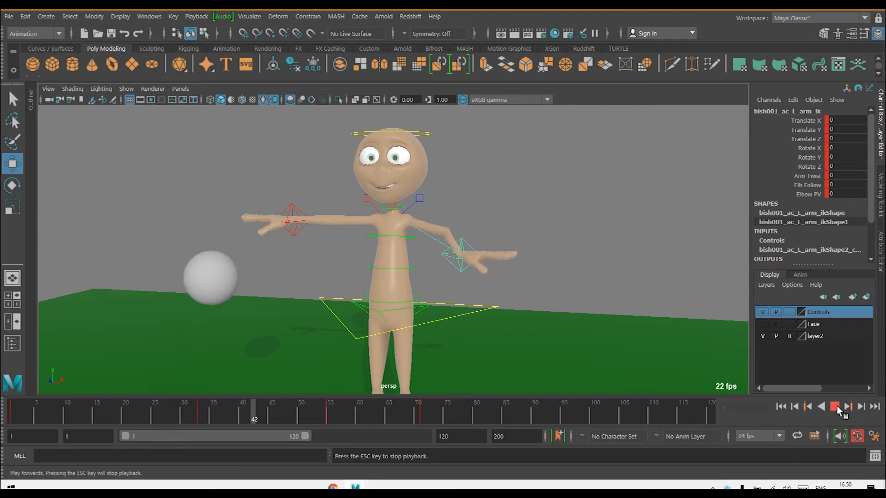
pyautogui.click(837, 405)
pyautogui.click(782, 406)
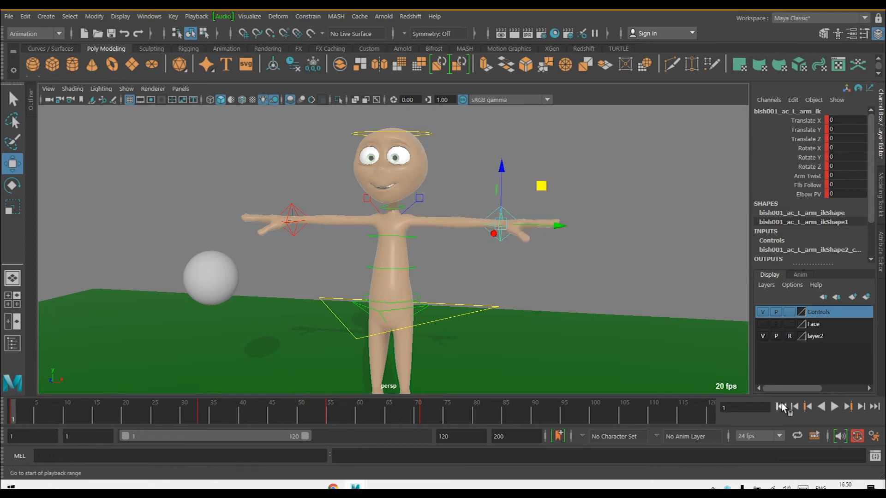
# Set the tangents of all the left arm IK control's keys to Linear and play the result
pyautogui.keyDown('shift'); pyautogui.moveTo(436, 411); pyautogui.dragTo(3, 405); pyautogui.keyUp('shift')
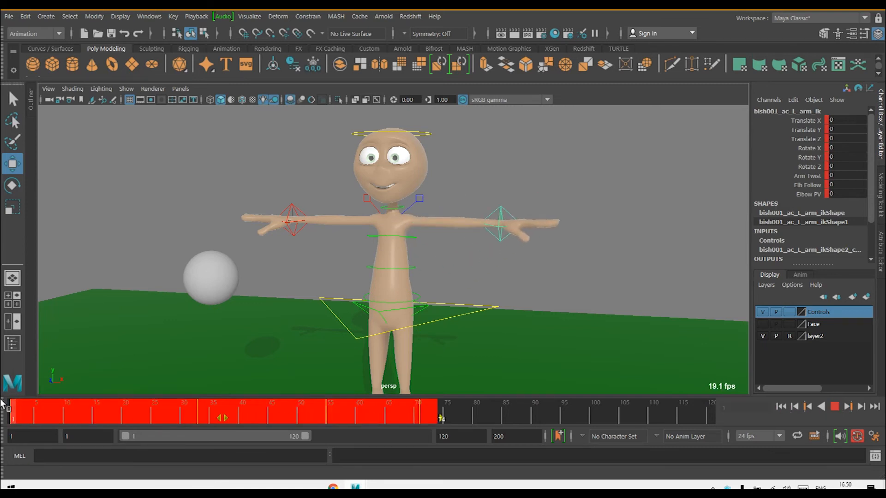
pyautogui.rightClick(37, 406)
pyautogui.moveTo(138, 254)
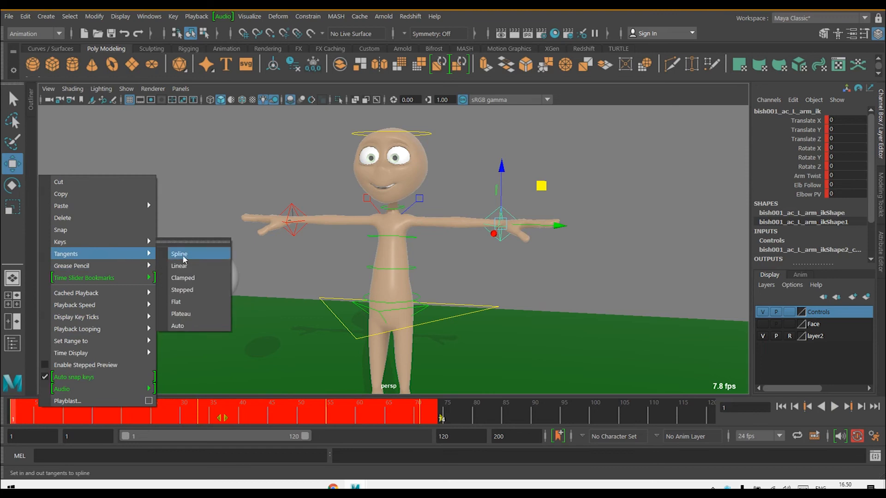
pyautogui.click(207, 266)
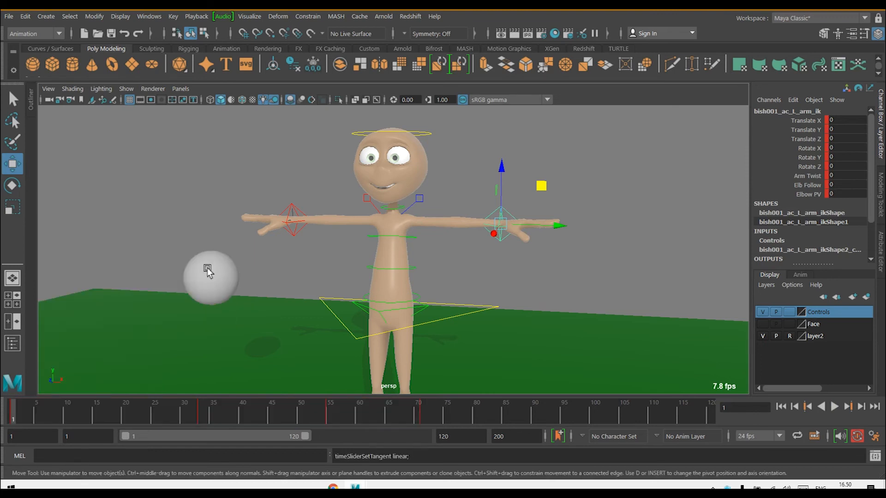
pyautogui.click(834, 406)
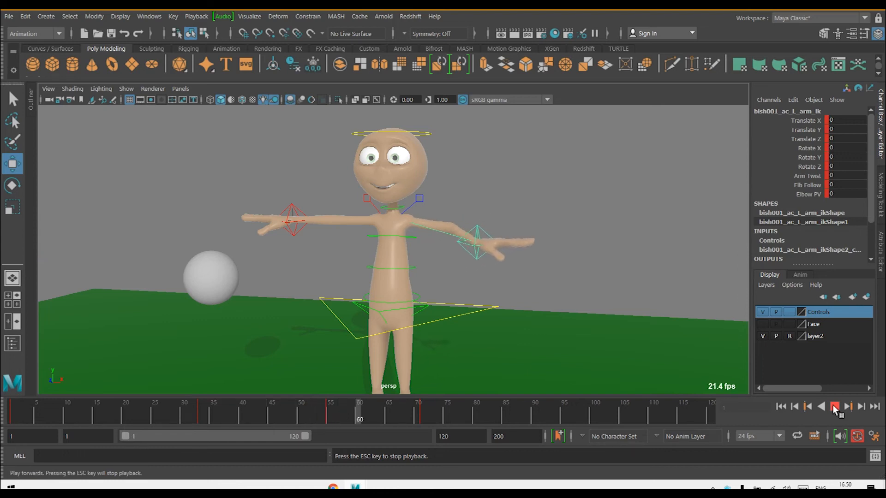
pyautogui.click(834, 406)
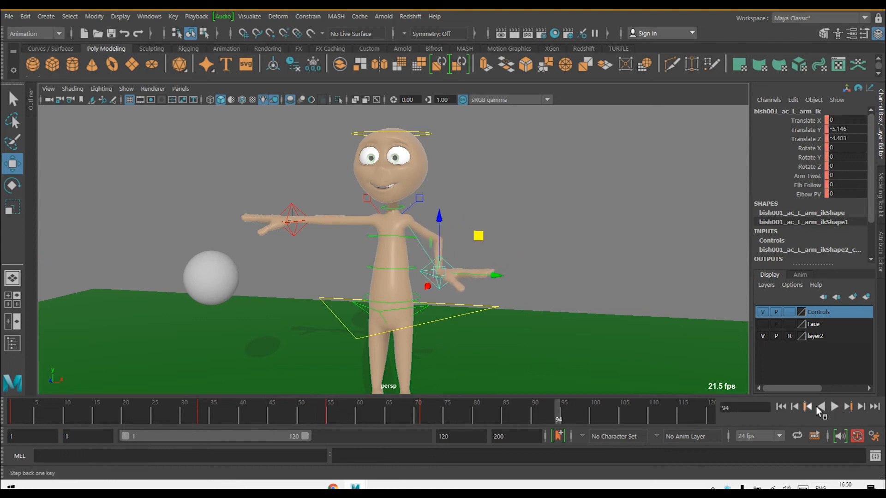
pyautogui.click(780, 407)
# Set the tangents of all the left arm IK control's keys to Stepped and play the result
pyautogui.keyDown('shift'); pyautogui.moveTo(443, 412); pyautogui.dragTo(14, 411); pyautogui.keyUp('shift')
pyautogui.rightClick(67, 417)
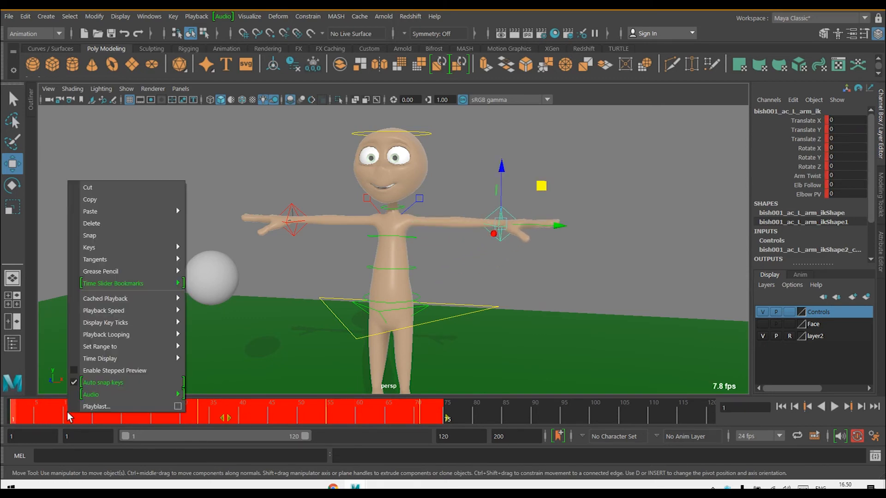
pyautogui.moveTo(162, 261)
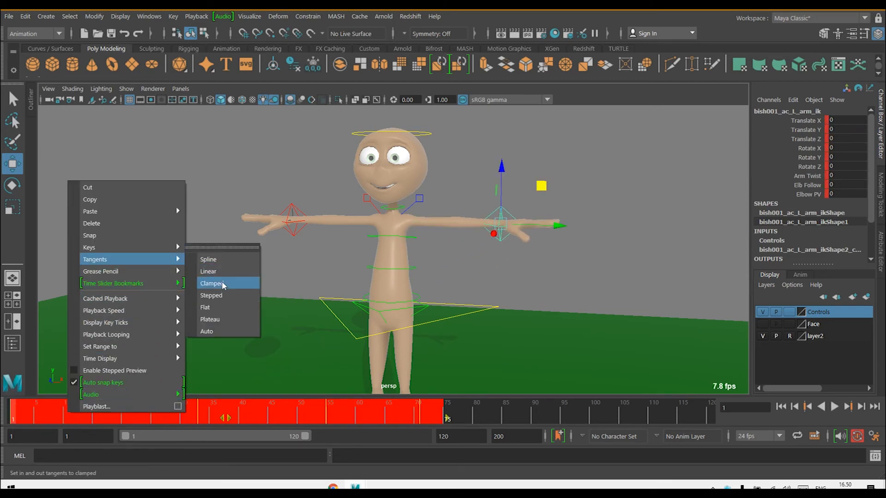
pyautogui.click(233, 295)
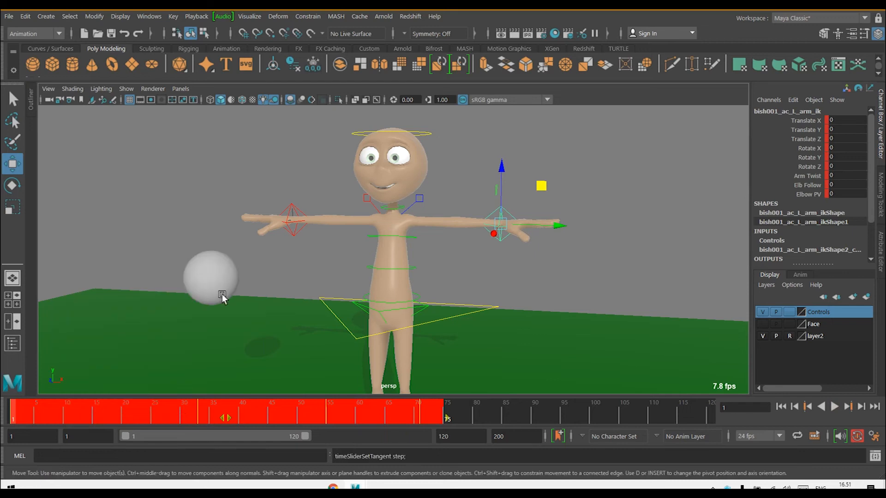
pyautogui.click(834, 406)
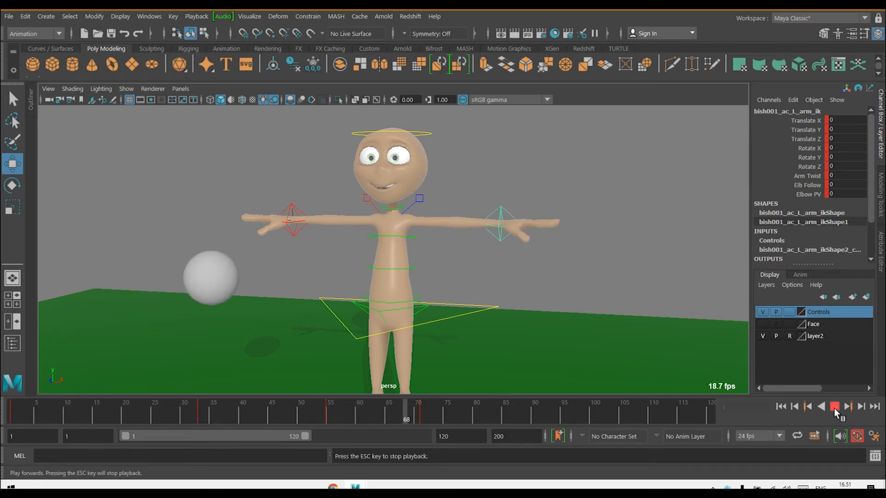
pyautogui.click(834, 407)
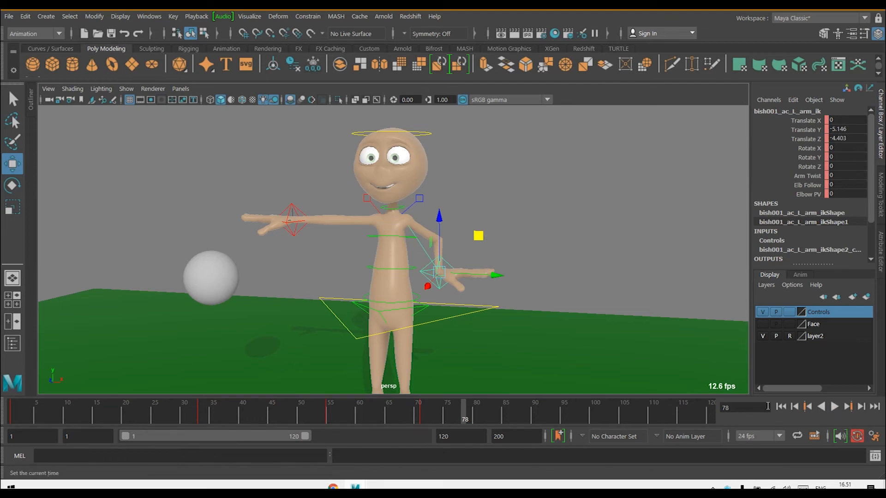
pyautogui.click(781, 407)
# Set the tangents of all the left arm IK control's keys back to Spline, reselect the key range and play the result
pyautogui.press('capslock')
pyautogui.moveTo(452, 410); pyautogui.dragTo(12, 410)
pyautogui.press('capslock')
pyautogui.rightClick(56, 411)
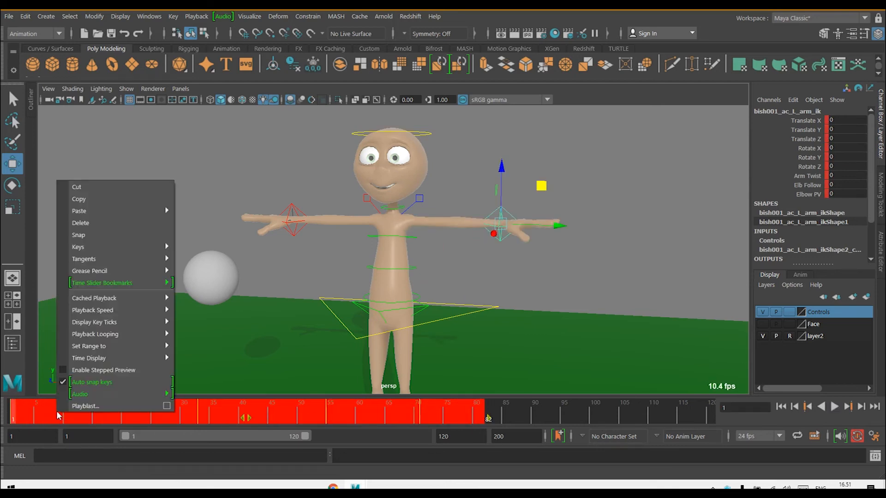
pyautogui.moveTo(139, 259)
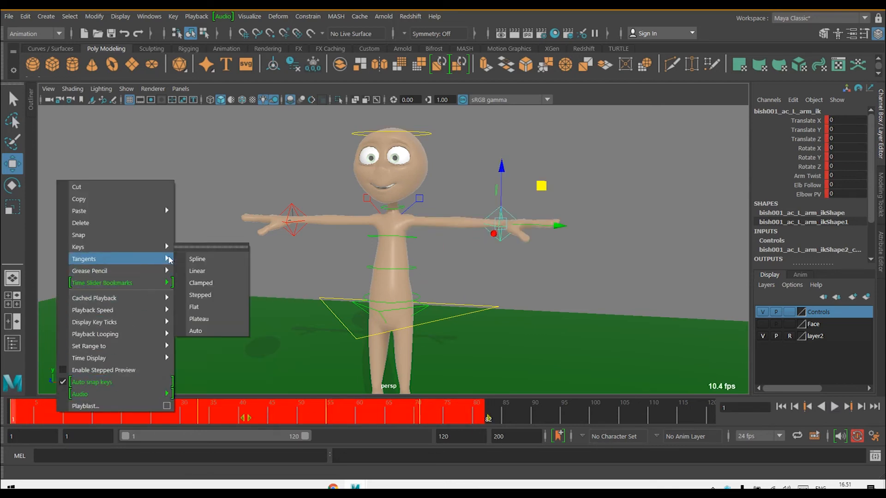
pyautogui.click(206, 260)
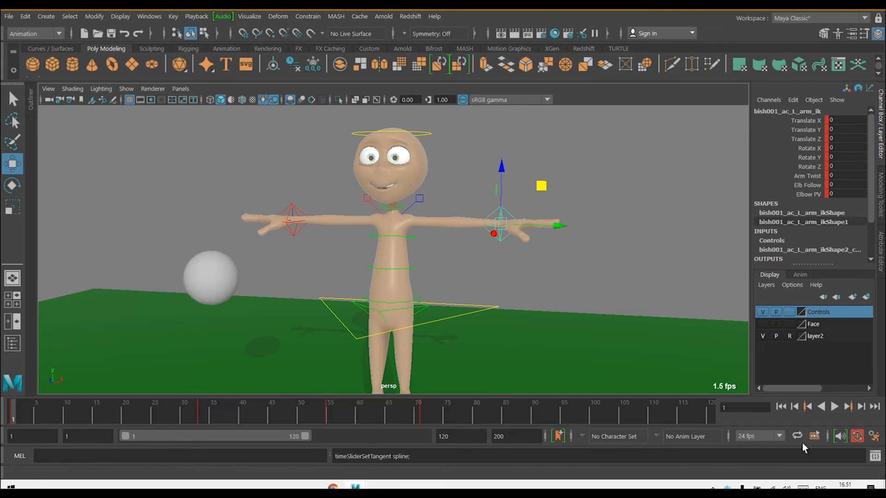
pyautogui.keyDown('shift'); pyautogui.moveTo(478, 408); pyautogui.dragTo(9, 408); pyautogui.keyUp('shift')
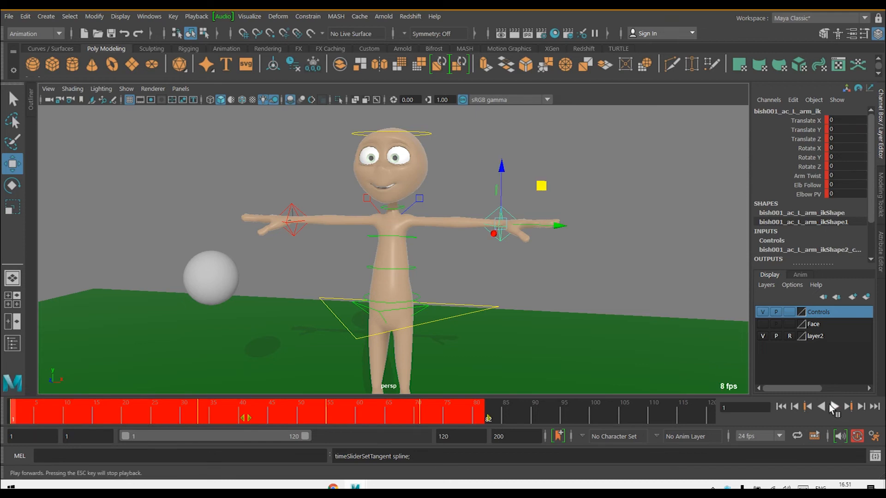
pyautogui.click(833, 408)
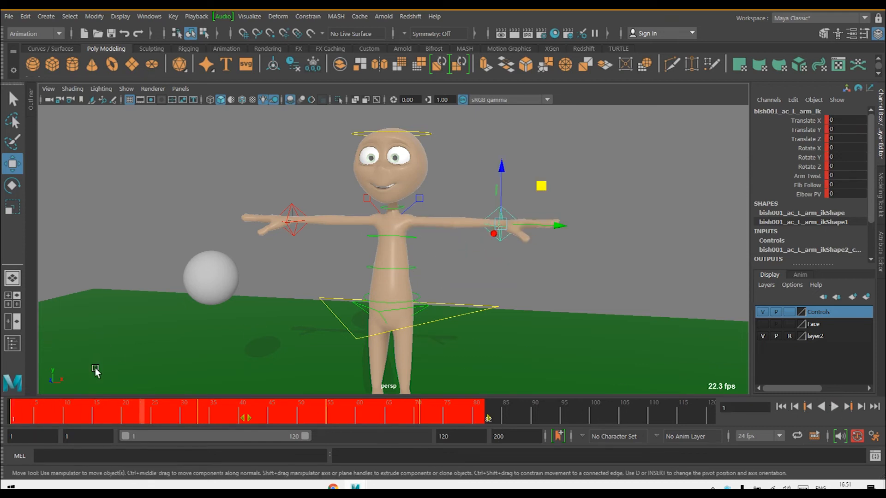
# Enable Stepped Preview for the timeline, play the animation and clear the selection
pyautogui.rightClick(137, 411)
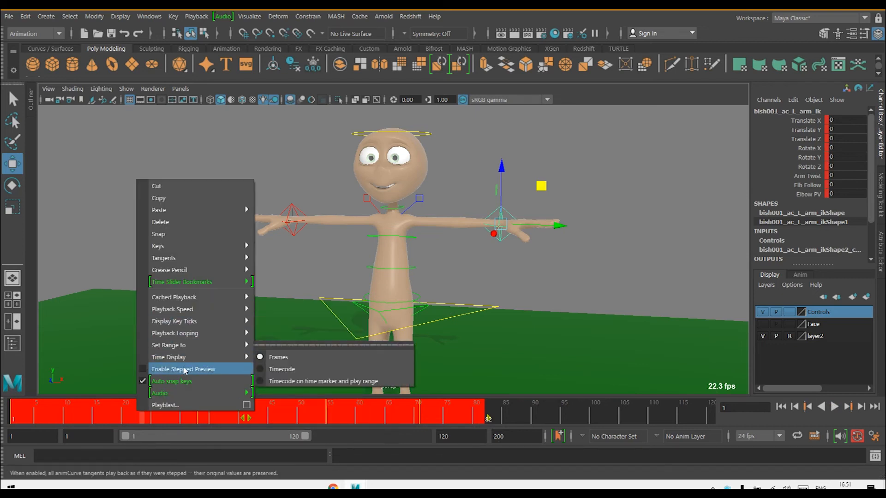
pyautogui.click(197, 370)
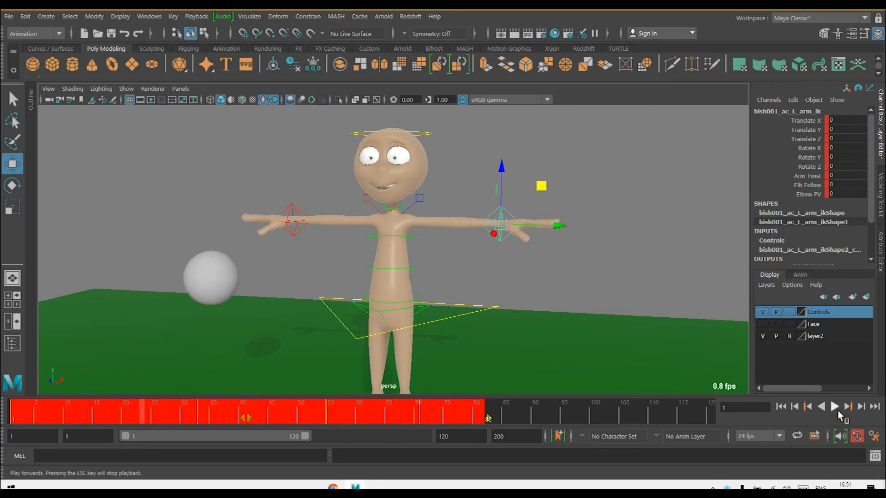
pyautogui.click(836, 408)
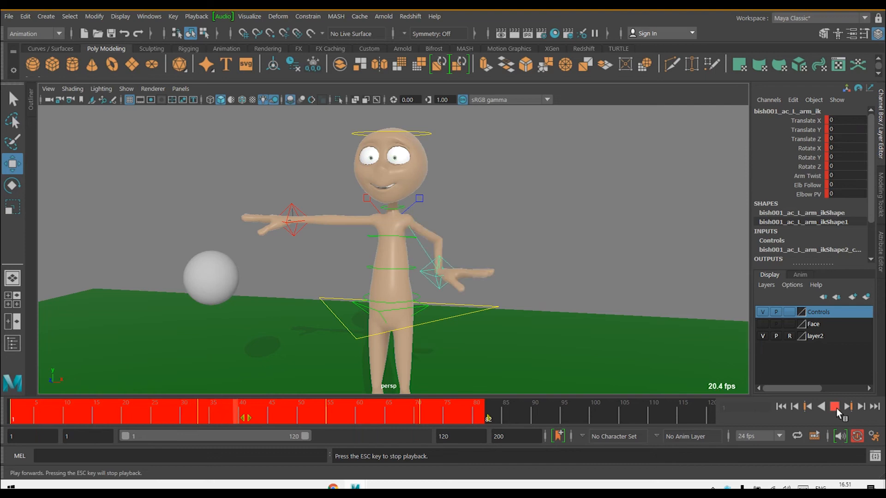
pyautogui.click(835, 408)
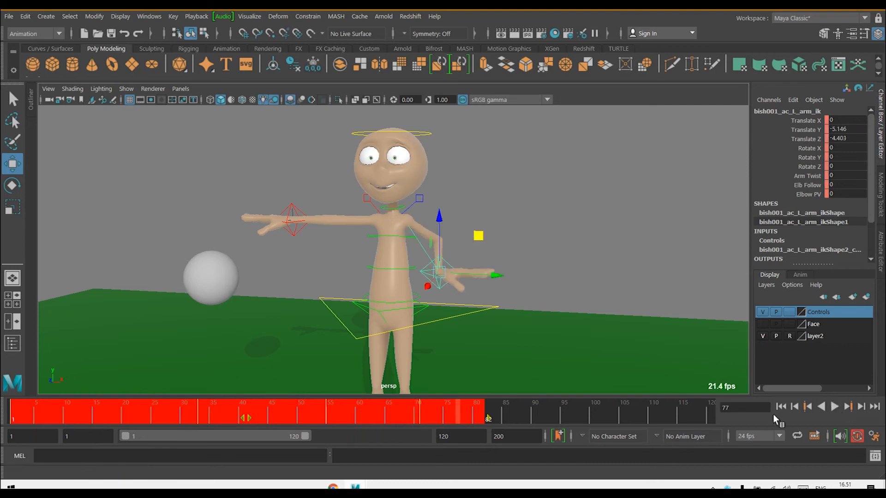
pyautogui.click(631, 309)
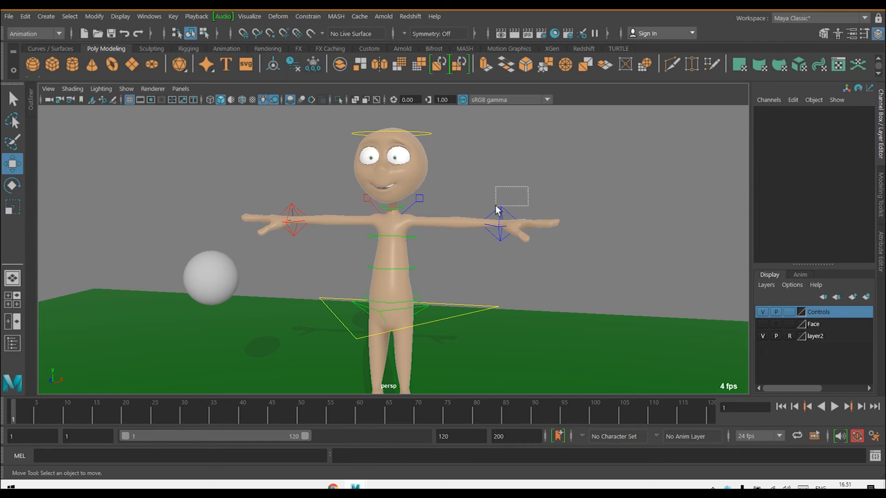
# Select the left arm IK control and set the Move tool's axis orientation to Object
pyautogui.moveTo(496, 207); pyautogui.dragTo(482, 211)
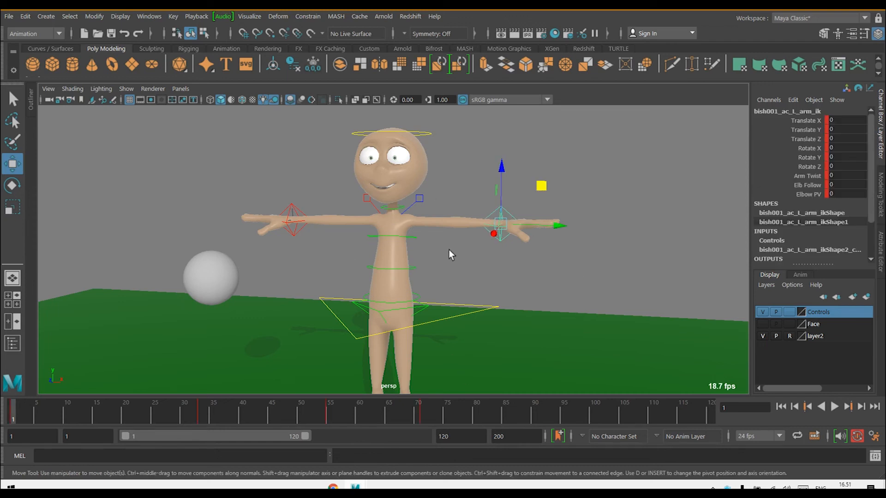
pyautogui.keyDown('alt'); pyautogui.moveTo(508, 270); pyautogui.dragTo(524, 266); pyautogui.keyUp('alt')
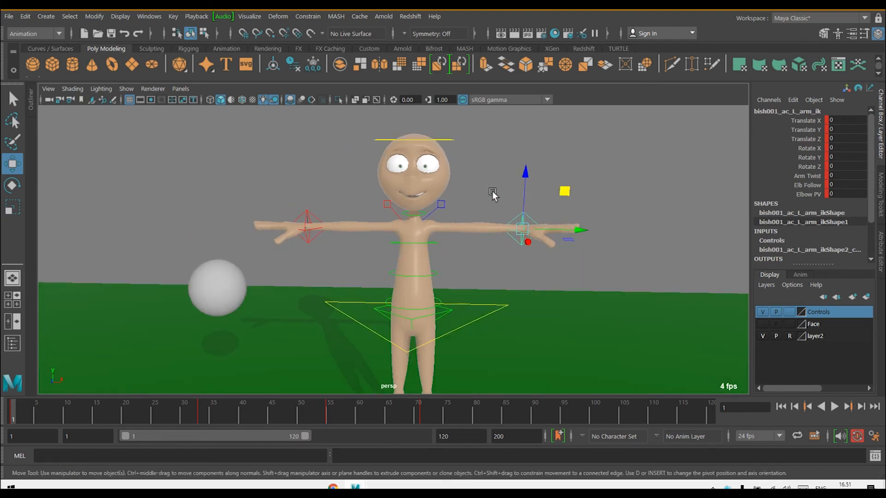
pyautogui.press('w')
pyautogui.click(514, 193)
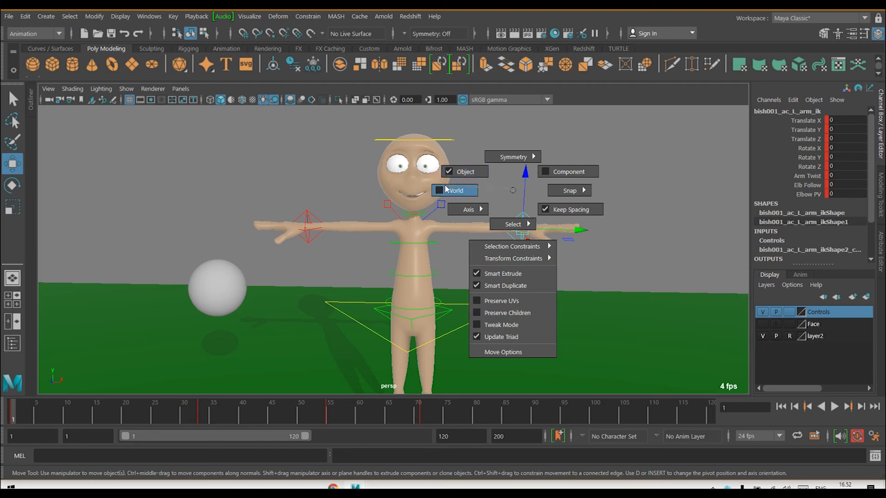
pyautogui.click(452, 172)
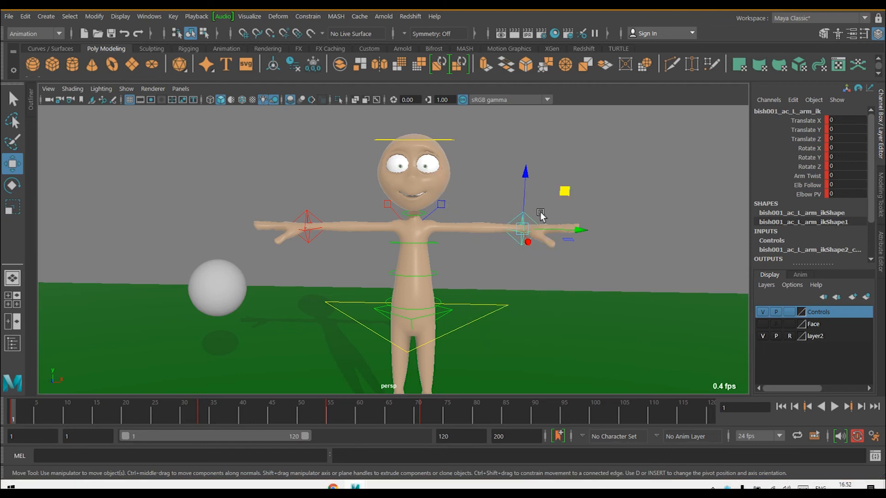
# Select the upper spine control and the left shrug control in turn to examine their move manipulators
pyautogui.keyDown('alt'); pyautogui.moveTo(536, 223); pyautogui.dragTo(507, 232); pyautogui.keyUp('alt')
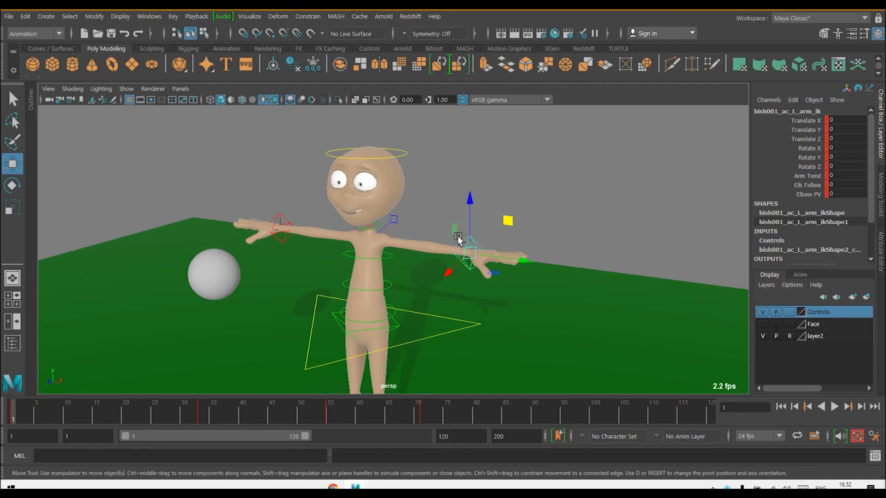
pyautogui.scroll(-5, 415, 238)
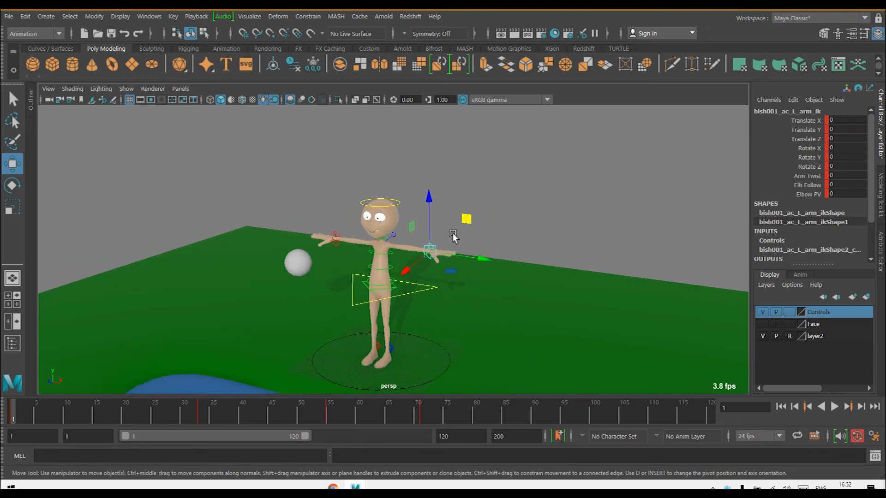
pyautogui.scroll(4, 435, 238)
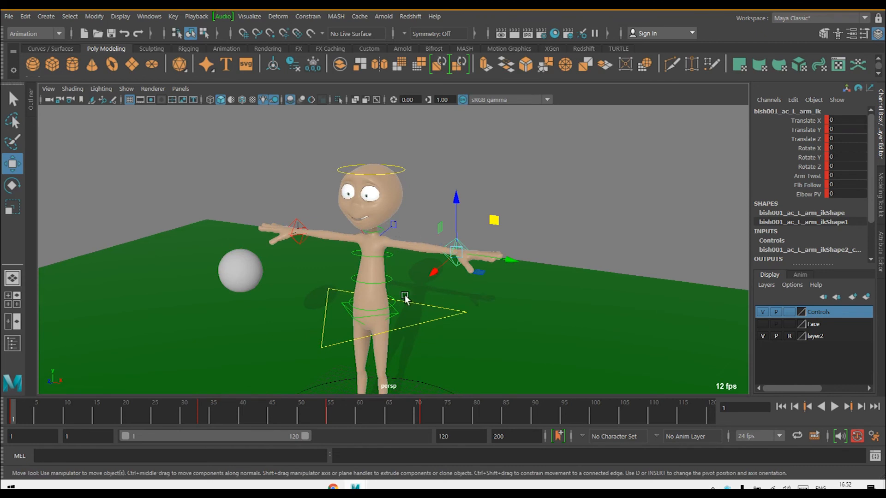
pyautogui.keyDown('alt'); pyautogui.moveTo(405, 272); pyautogui.dragTo(417, 265); pyautogui.keyUp('alt')
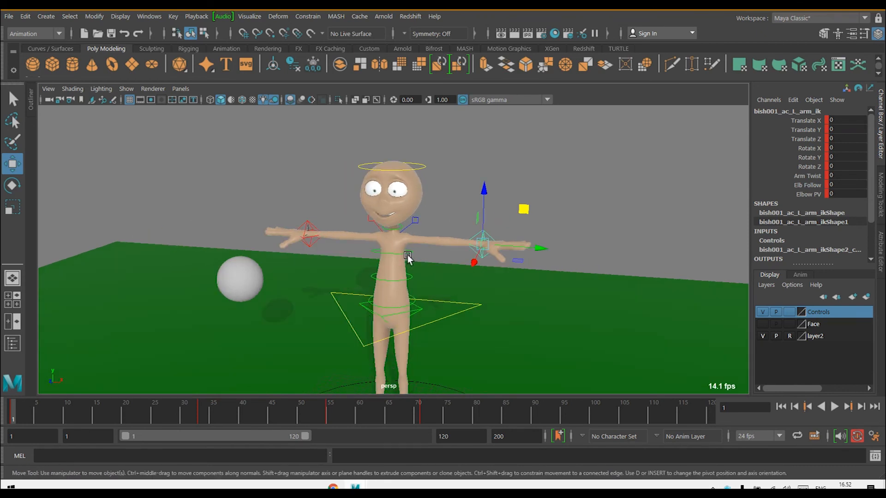
pyautogui.click(408, 257)
pyautogui.click(418, 255)
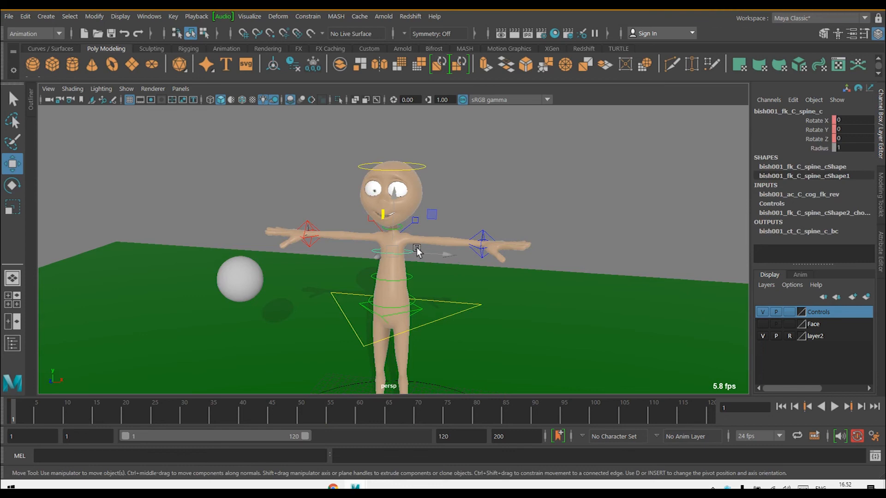
pyautogui.scroll(2, 417, 250)
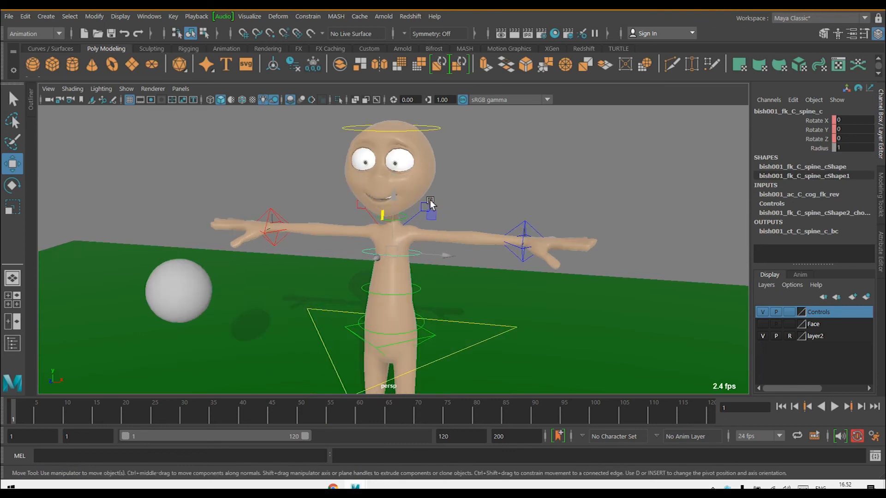
pyautogui.click(430, 203)
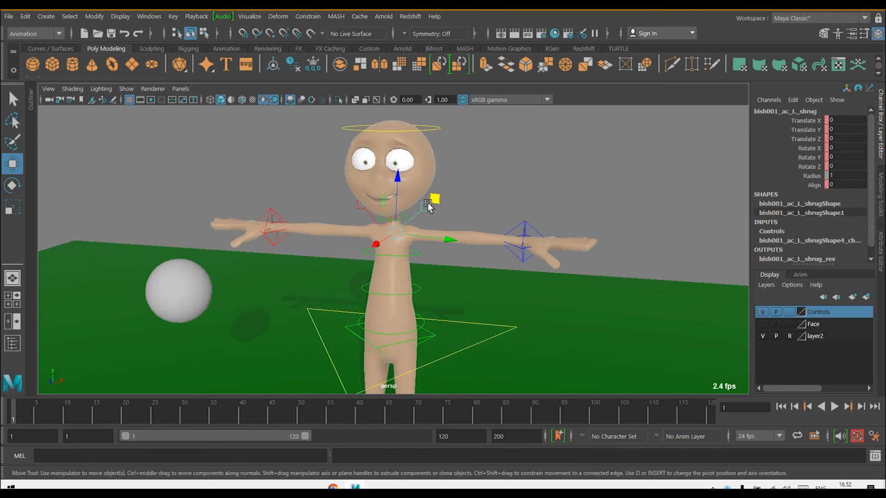
# Lower the left arm IK control beside the torso to translate about 2.6, -6.3, -1.6 and rotate it about -40, 28, -14 degrees
pyautogui.click(522, 225)
pyautogui.click(507, 211)
pyautogui.click(524, 234)
pyautogui.moveTo(524, 237); pyautogui.dragTo(453, 292)
pyautogui.press('e')
pyautogui.press('w')
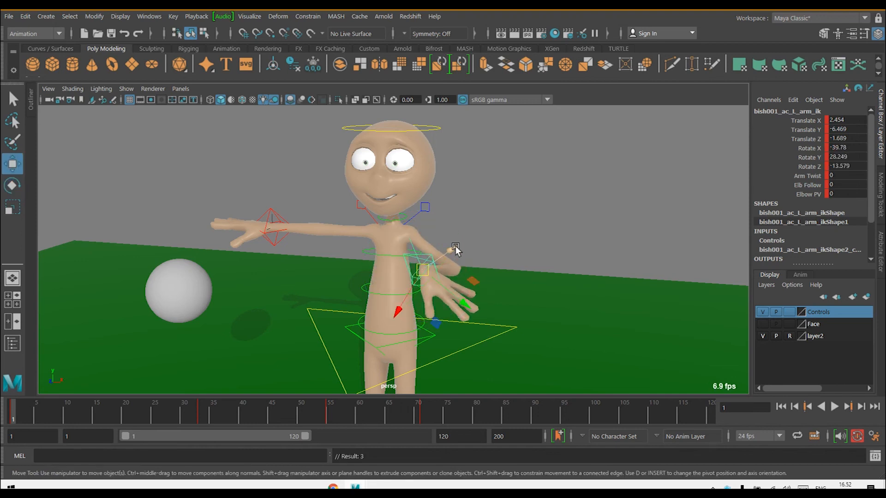
pyautogui.keyDown('alt'); pyautogui.moveTo(491, 225); pyautogui.dragTo(524, 256); pyautogui.keyUp('alt')
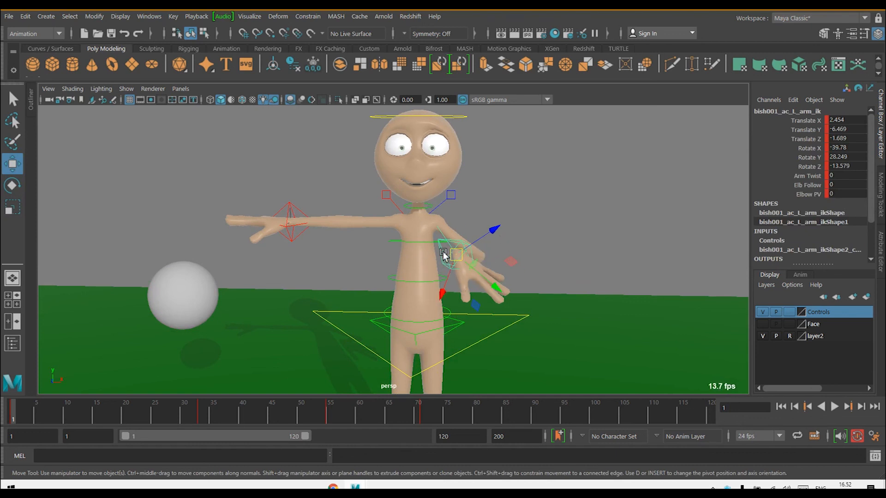
pyautogui.moveTo(493, 229)
pyautogui.mouseDown()
pyautogui.moveTo(524, 207)
pyautogui.moveTo(480, 233)
pyautogui.moveTo(485, 224)
pyautogui.moveTo(496, 230)
pyautogui.mouseUp()
# Try raising the right arm IK control to Translate Z about -4.3 in object space, and undo the move
pyautogui.click(451, 195)
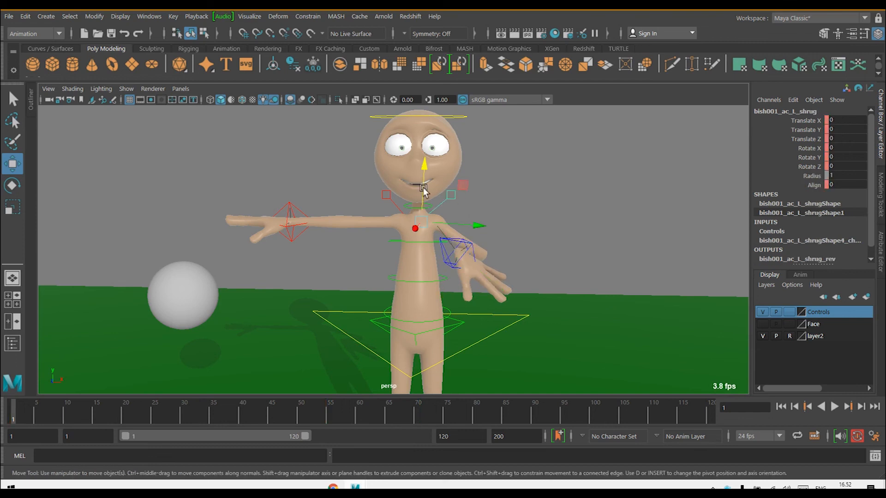
pyautogui.click(293, 208)
pyautogui.moveTo(294, 277); pyautogui.dragTo(291, 214)
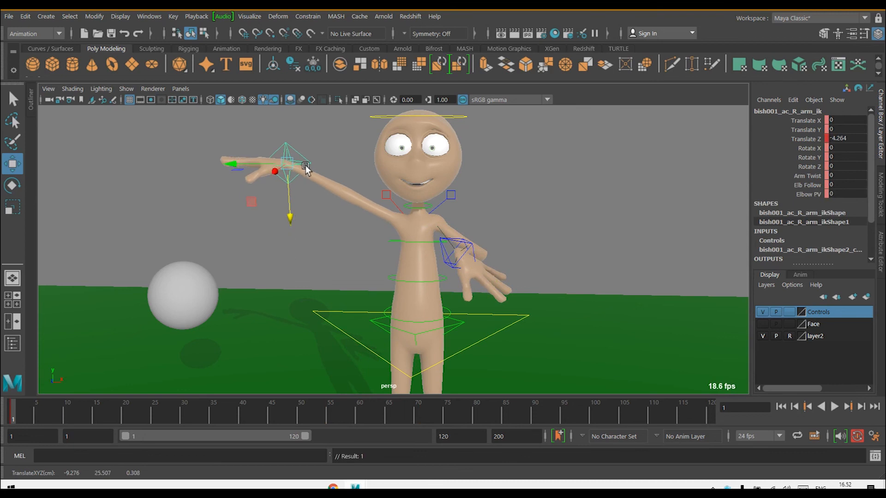
pyautogui.hotkey('ctrl', 'z')
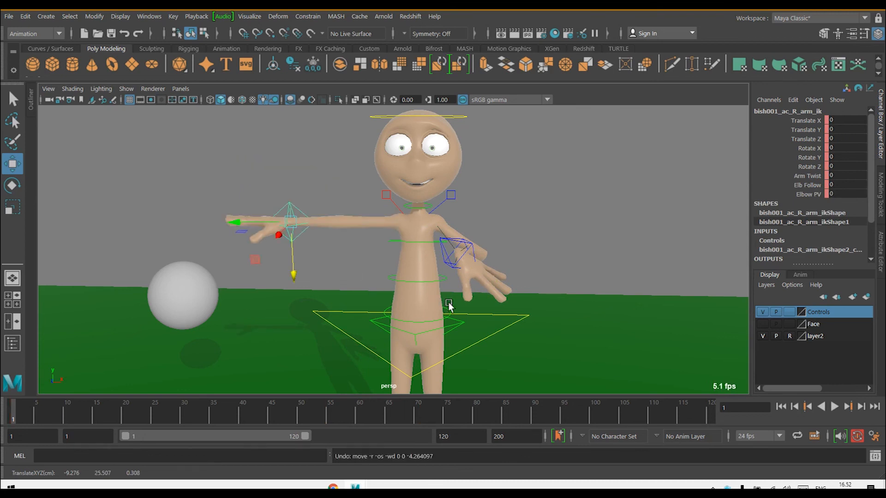
# Add the left arm IK control to the selection, try moving both arms along their object Z axes, and undo both moves
pyautogui.click(465, 245)
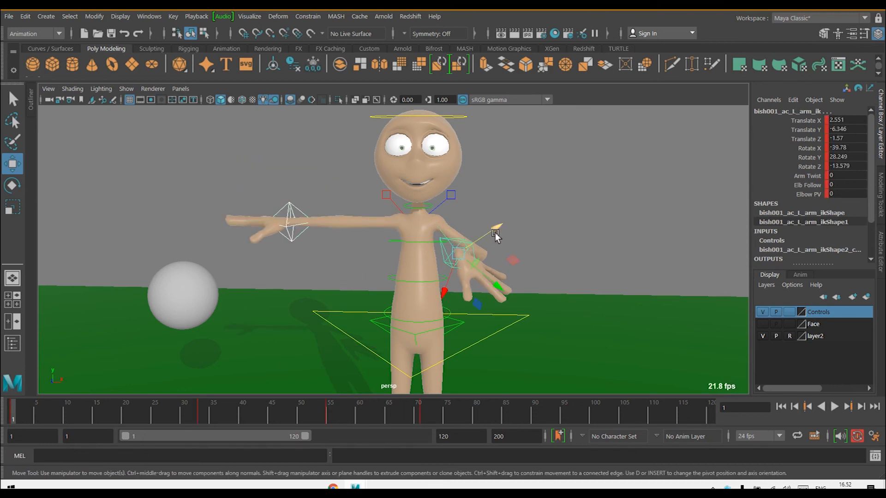
pyautogui.moveTo(502, 230); pyautogui.dragTo(549, 212)
pyautogui.press('s')
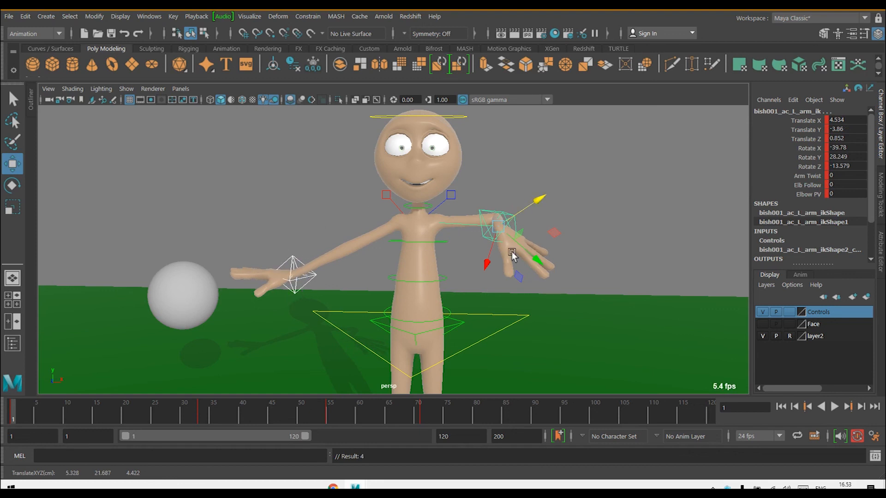
pyautogui.moveTo(538, 200); pyautogui.dragTo(490, 237)
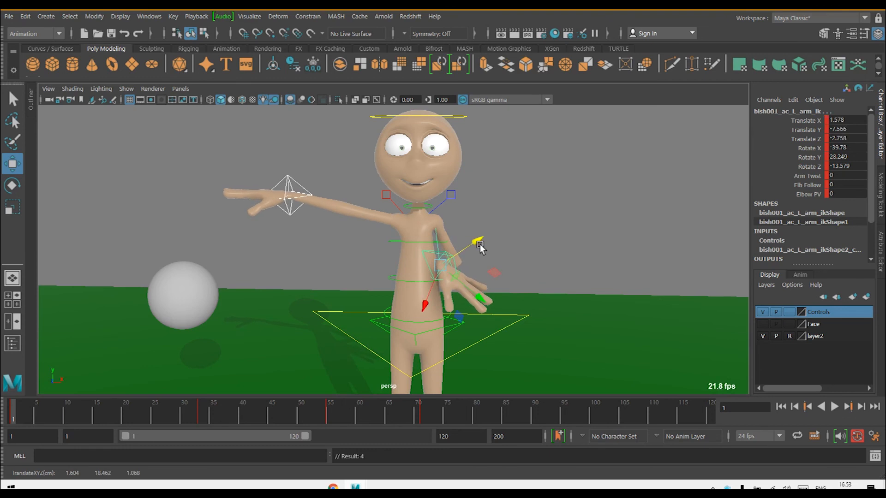
pyautogui.hotkey('ctrl', 'z')
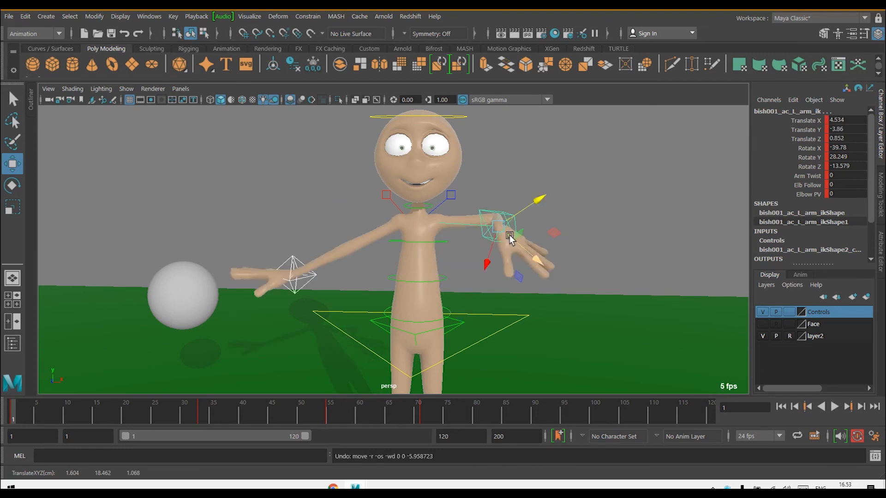
pyautogui.hotkey('ctrl', 'z')
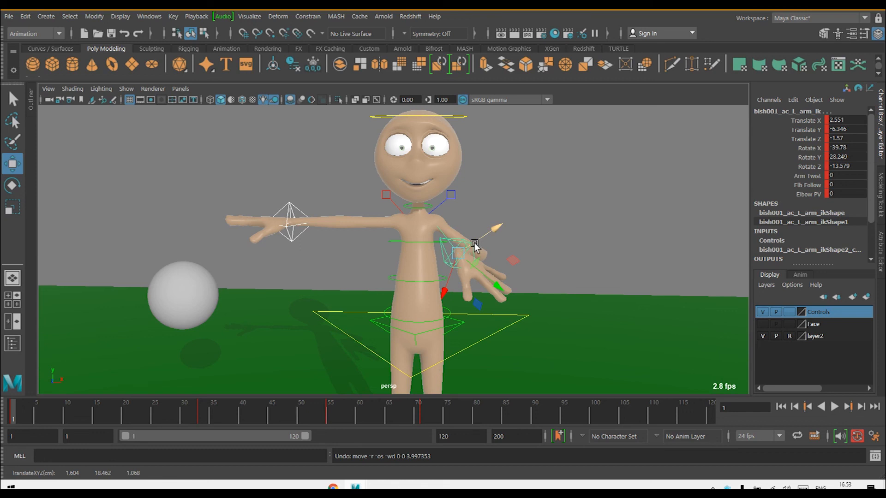
# Switch the Move tool's axis orientation to World and nudge both arm IK controls vertically
pyautogui.keyDown('ctrl'); pyautogui.keyDown('shift'); pyautogui.moveTo(475, 244); pyautogui.dragTo(467, 242, button='right'); pyautogui.keyUp('shift'); pyautogui.keyUp('ctrl')
pyautogui.keyDown('ctrl'); pyautogui.keyDown('shift'); pyautogui.moveTo(400, 213); pyautogui.dragTo(400, 213, button='right'); pyautogui.keyUp('shift'); pyautogui.keyUp('ctrl')
pyautogui.moveTo(459, 205)
pyautogui.mouseDown()
pyautogui.moveTo(458, 138)
pyautogui.moveTo(459, 251)
pyautogui.moveTo(455, 198)
pyautogui.moveTo(459, 210)
pyautogui.mouseUp()
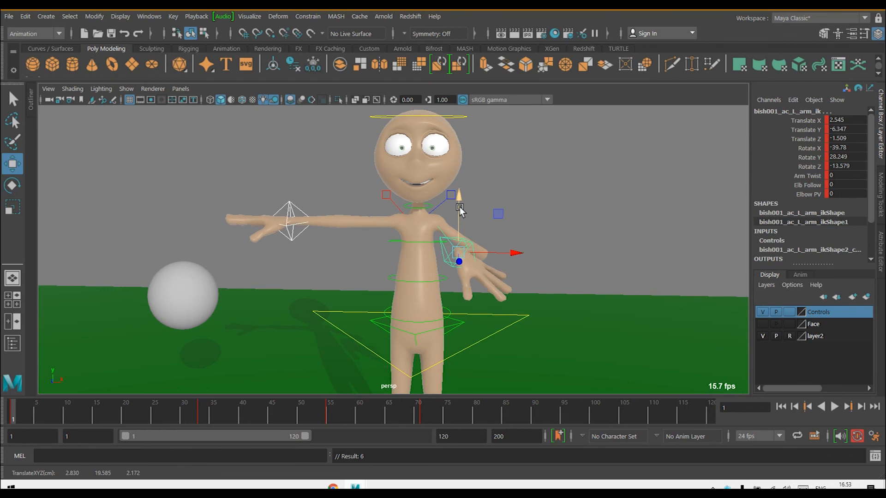